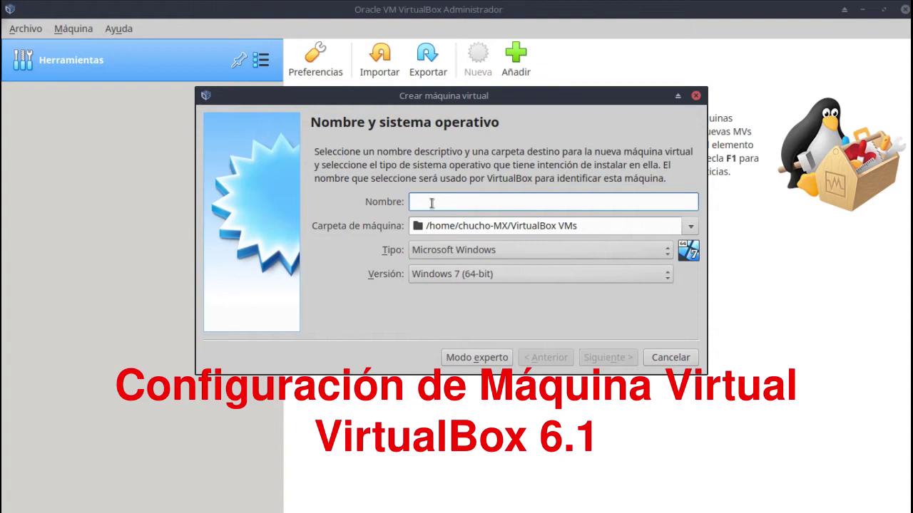
- Name the new virtual machine ubuntu and continue with the Linux type and Ubuntu (64-bit) version
{"action": "type", "text": "t"}
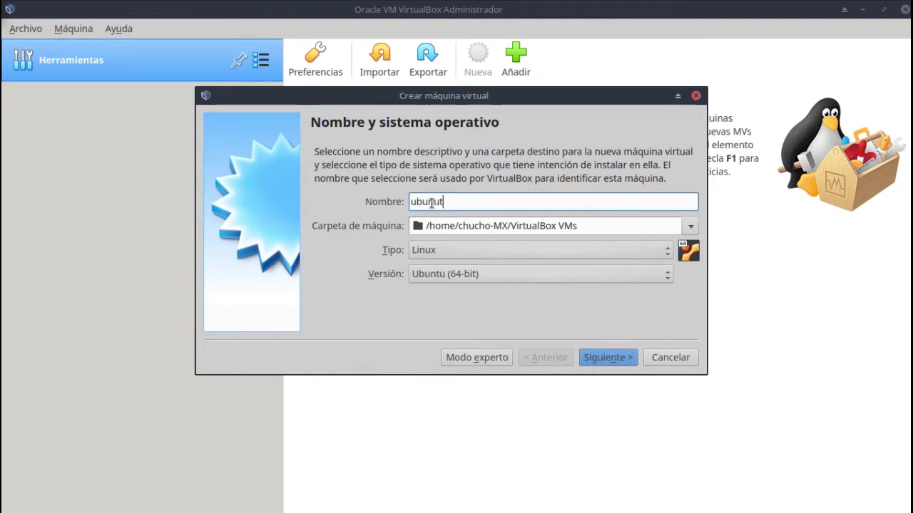
{"action": "key", "text": "BackSpace"}
{"action": "key", "text": "BackSpace"}
{"action": "type", "text": "tu"}
{"action": "left_click", "coordinate": [599, 361]}
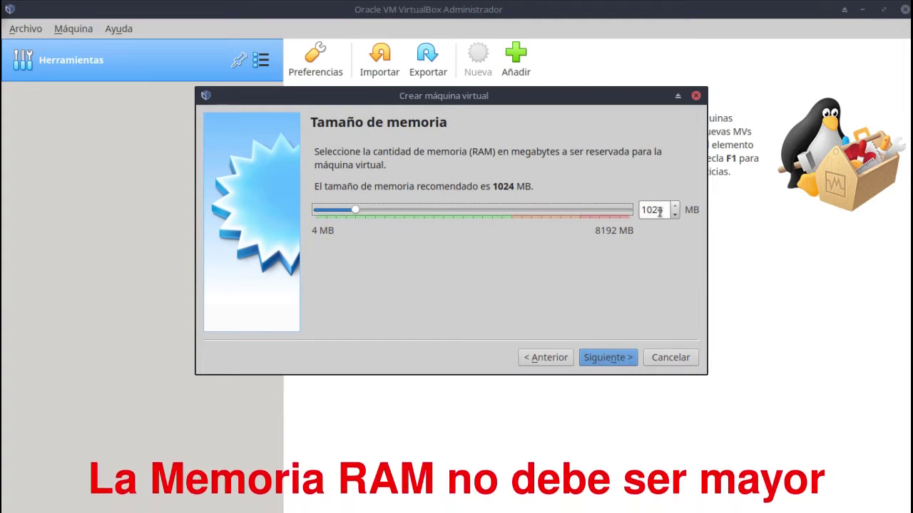
- Reserve 2048 MB of RAM for the virtual machine
{"action": "double_click", "coordinate": [660, 211]}
{"action": "type", "text": "2048"}
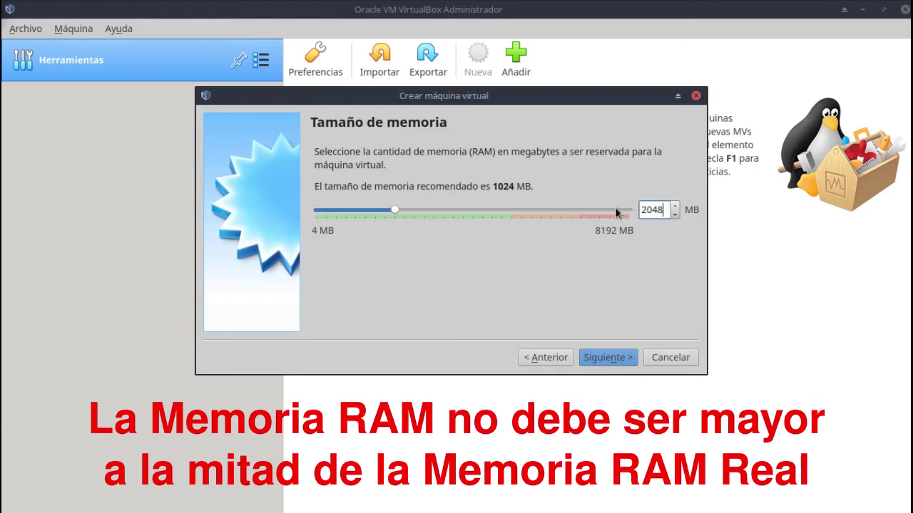
{"action": "left_click", "coordinate": [605, 358]}
- Create a dynamically allocated VDI virtual hard disk of 100 GB for the machine
{"action": "left_click", "coordinate": [606, 358]}
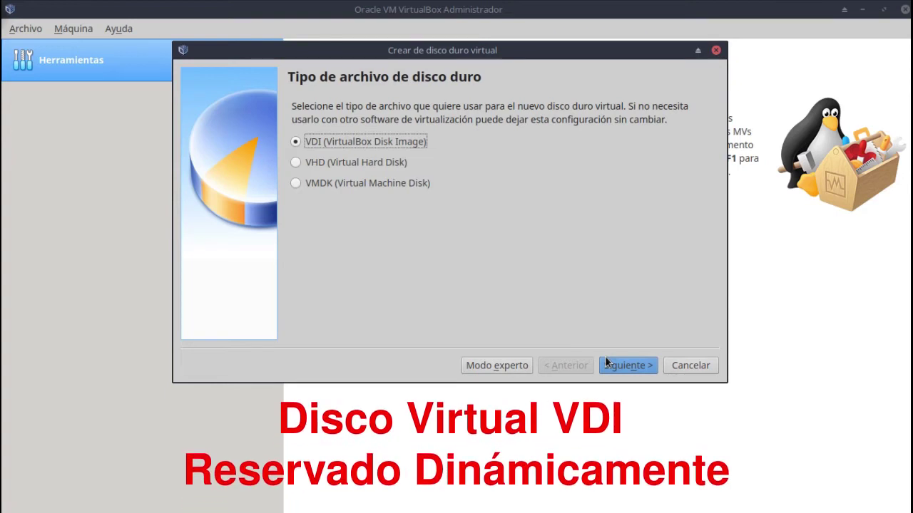
{"action": "left_click", "coordinate": [609, 368]}
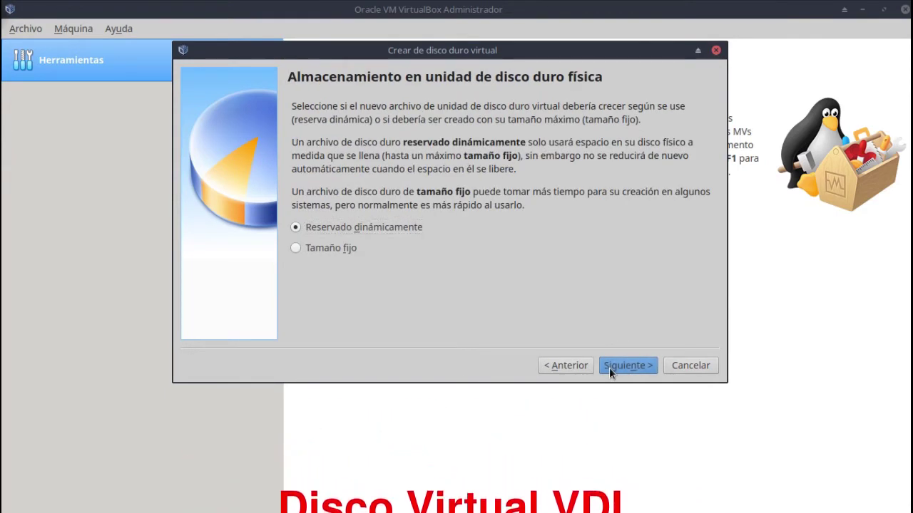
{"action": "left_click", "coordinate": [609, 367]}
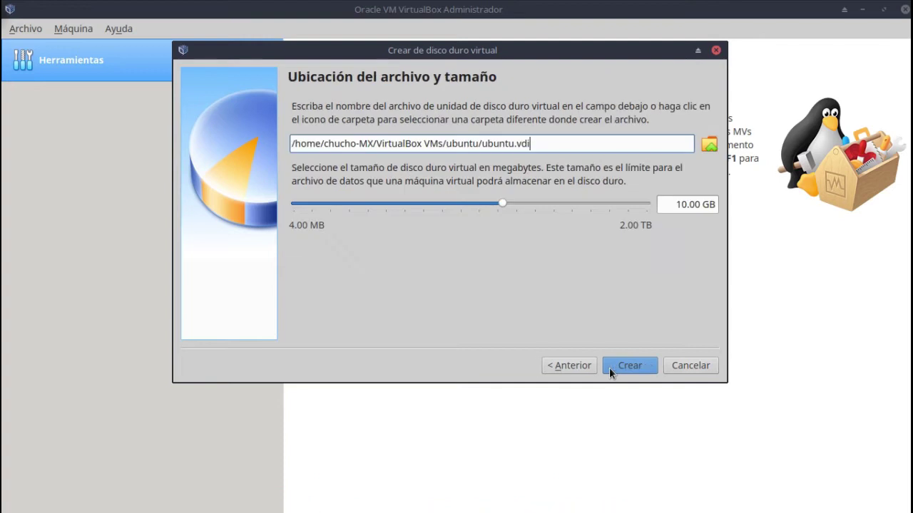
{"action": "left_click", "coordinate": [683, 205]}
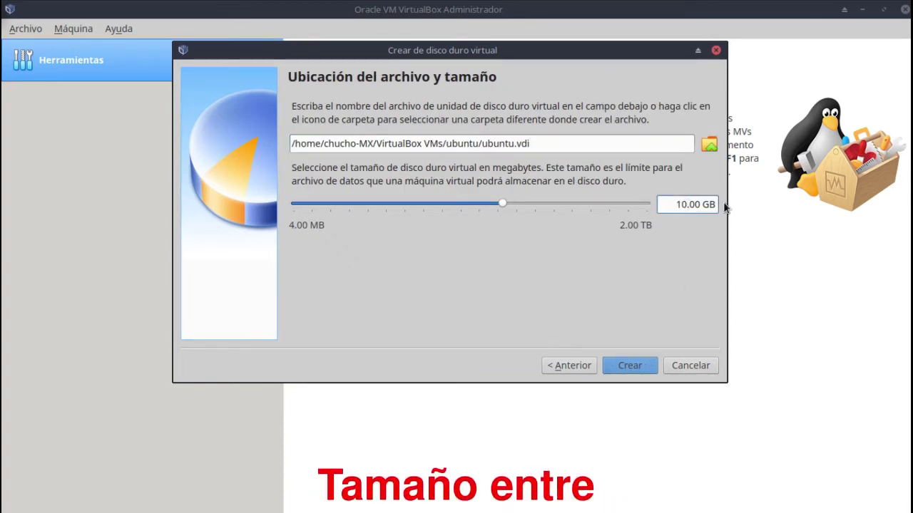
{"action": "type", "text": "0"}
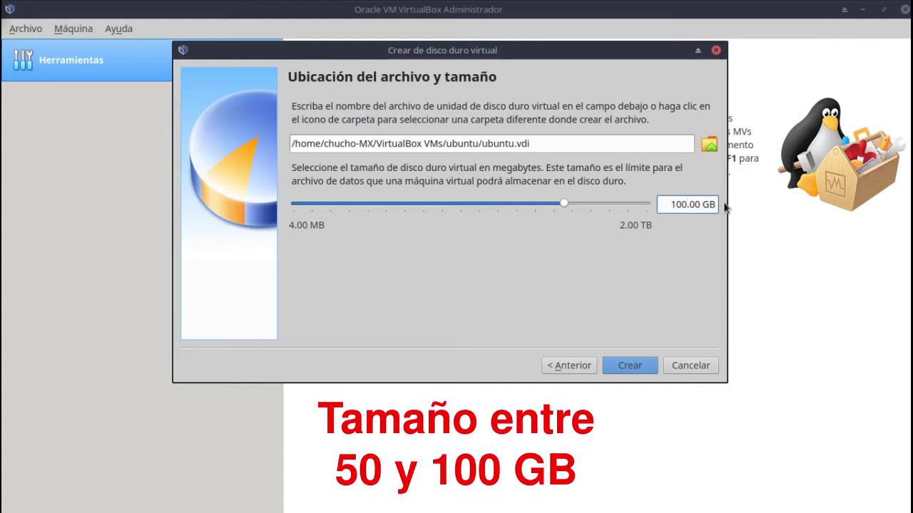
{"action": "left_click", "coordinate": [632, 364]}
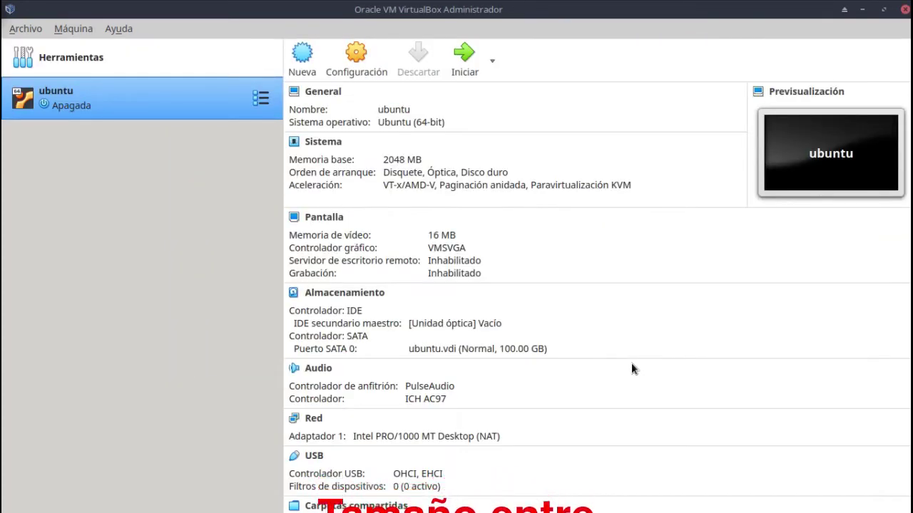
- In the ubuntu machine's system settings, remove the floppy from the boot order and enable EFI
{"action": "left_click", "coordinate": [352, 56]}
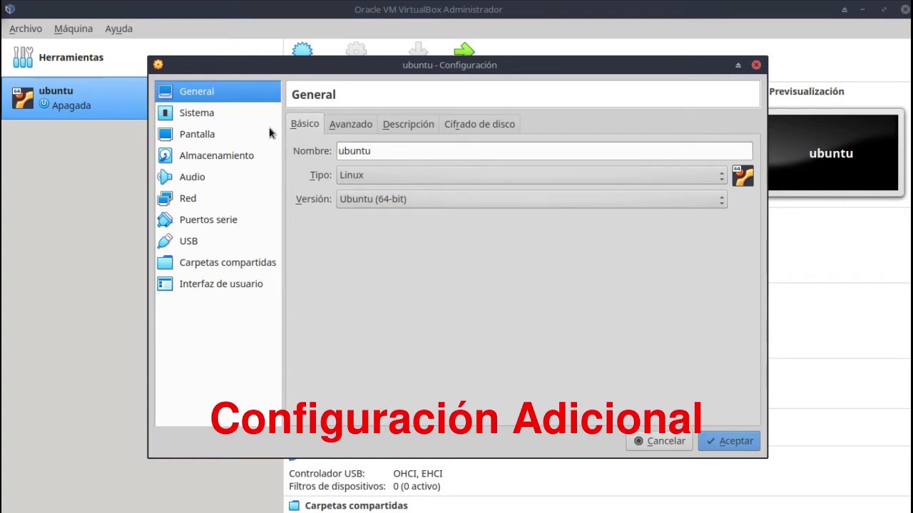
{"action": "left_click", "coordinate": [214, 114]}
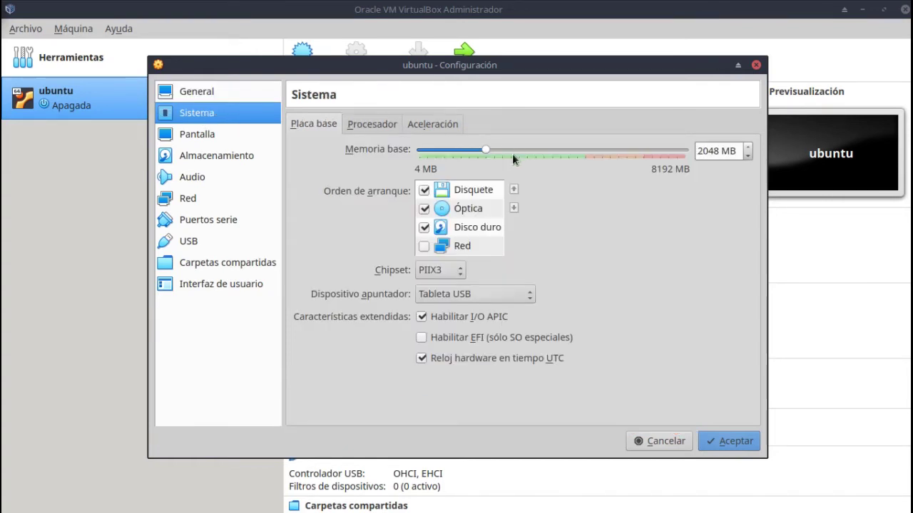
{"action": "left_click", "coordinate": [425, 190]}
{"action": "left_click", "coordinate": [420, 338]}
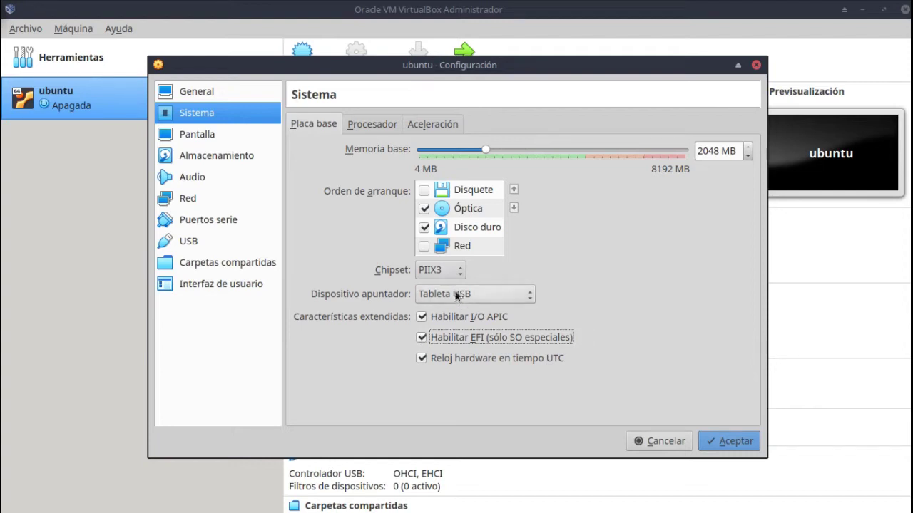
- In the machine's display settings, set the video memory to 128 MB and the graphics controller to VBoxSVGA
{"action": "left_click", "coordinate": [199, 140]}
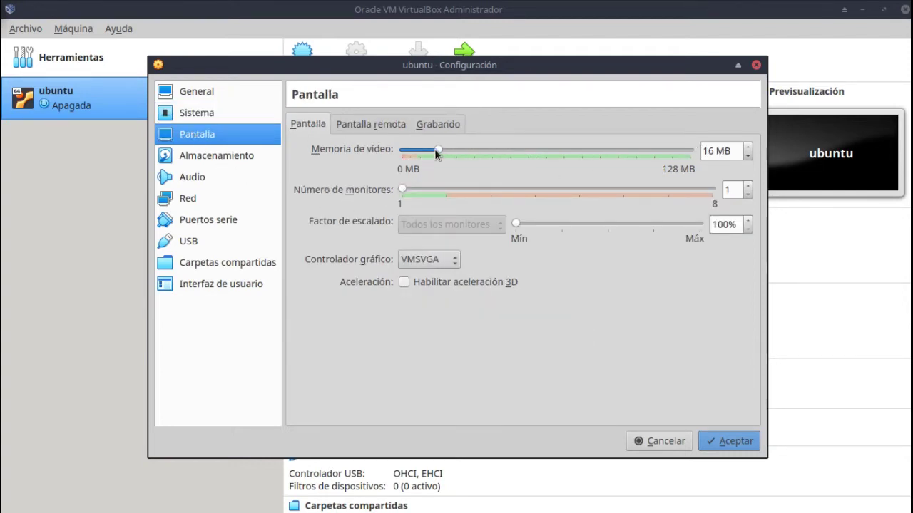
{"action": "left_click_drag", "start_coordinate": [438, 154], "coordinate": [711, 144]}
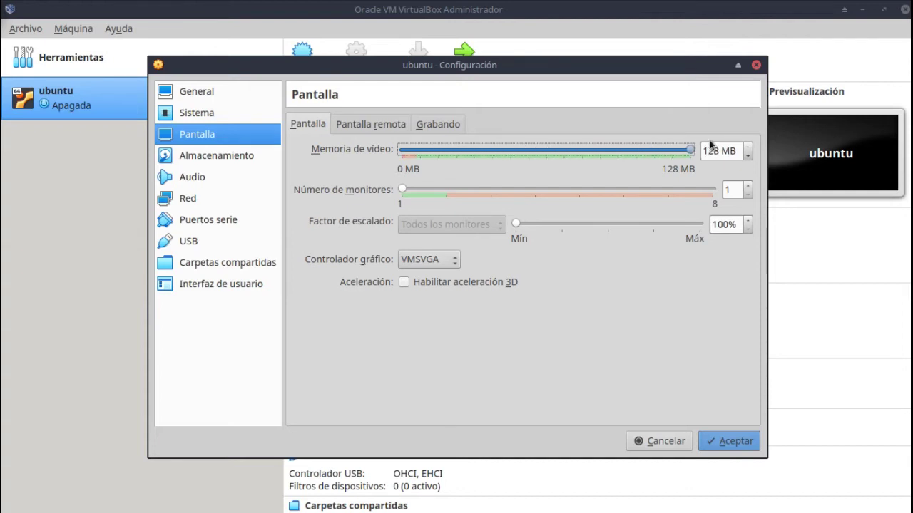
{"action": "left_click", "coordinate": [457, 262]}
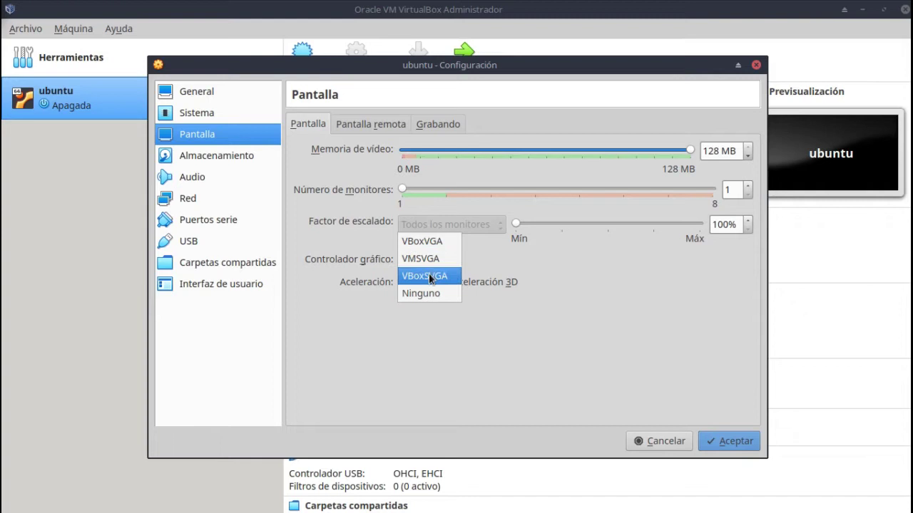
{"action": "left_click", "coordinate": [430, 277]}
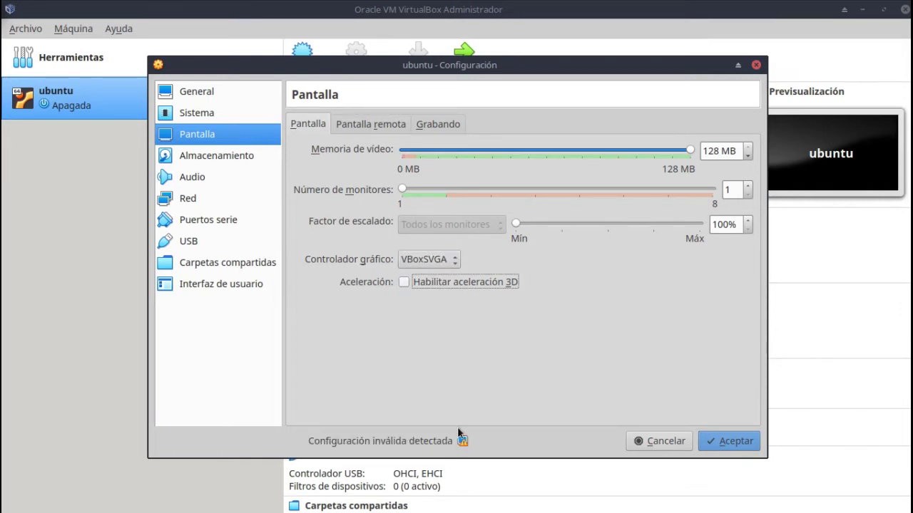
- Read the invalid configuration notice and try the VMSVGA and VBoxVGA graphics controllers
{"action": "mouse_move", "coordinate": [462, 442]}
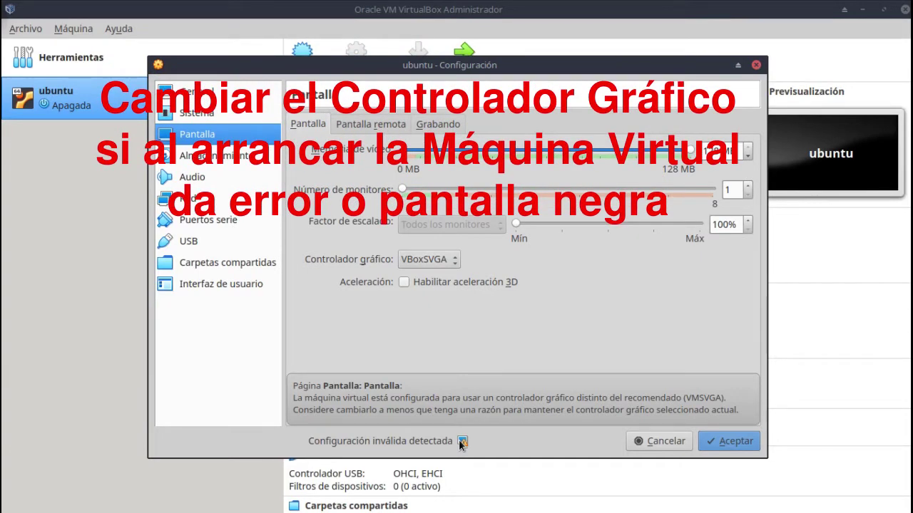
{"action": "left_click", "coordinate": [453, 262]}
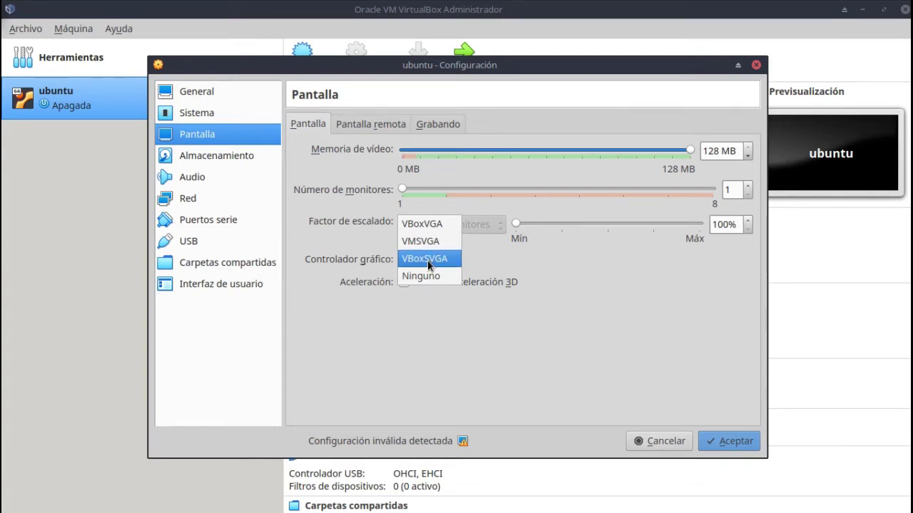
{"action": "left_click", "coordinate": [427, 260]}
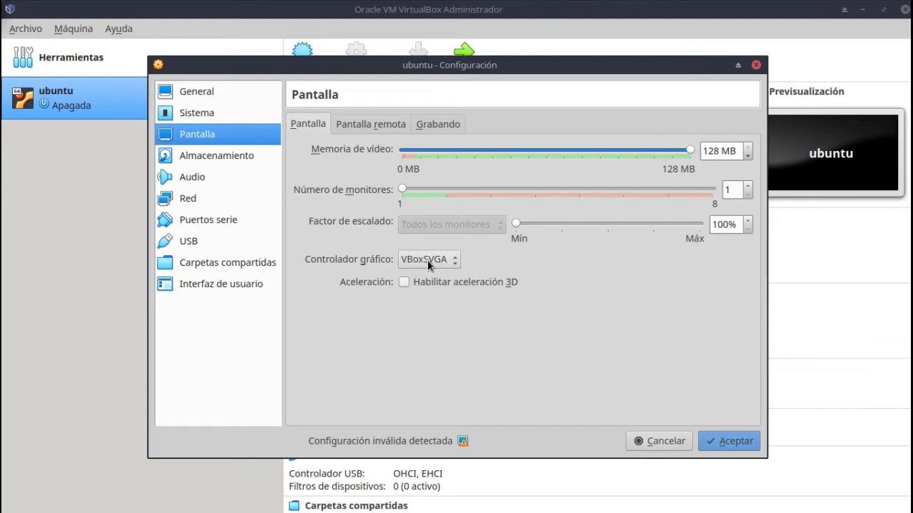
{"action": "left_click", "coordinate": [454, 263]}
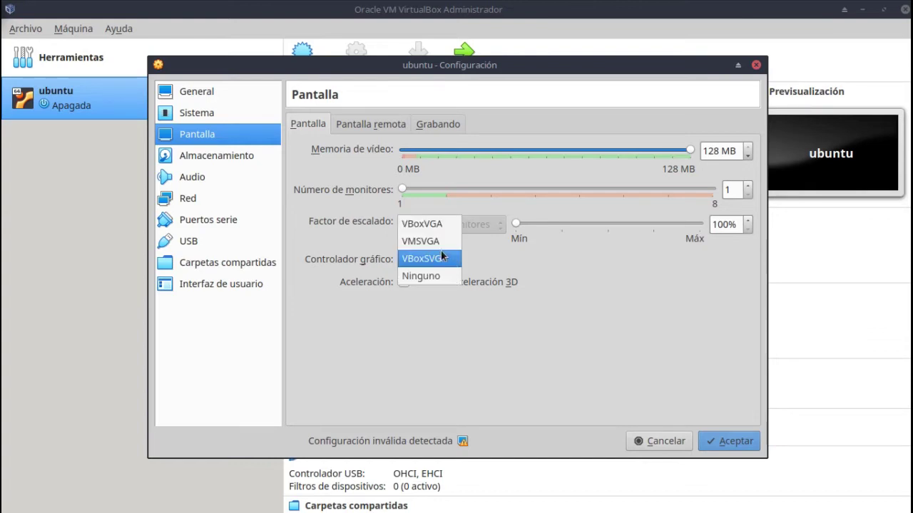
{"action": "left_click", "coordinate": [434, 241]}
{"action": "left_click", "coordinate": [444, 263]}
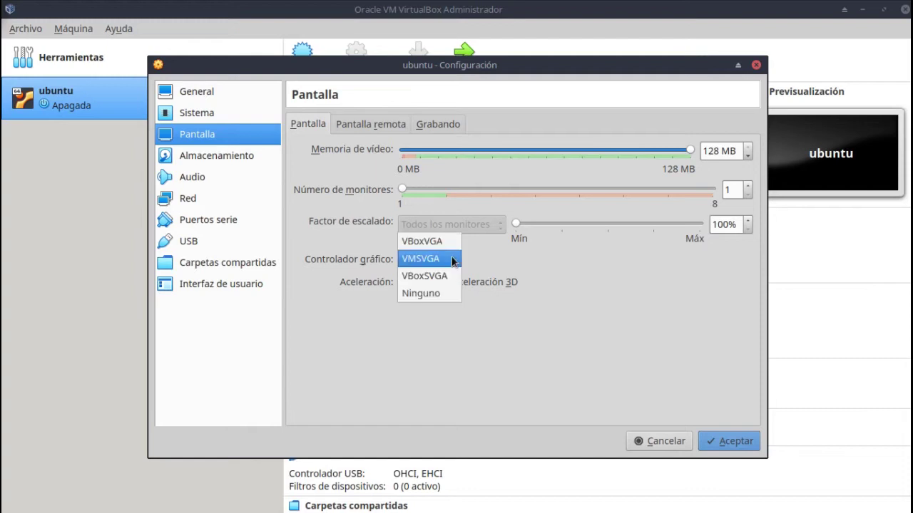
{"action": "left_click", "coordinate": [433, 243]}
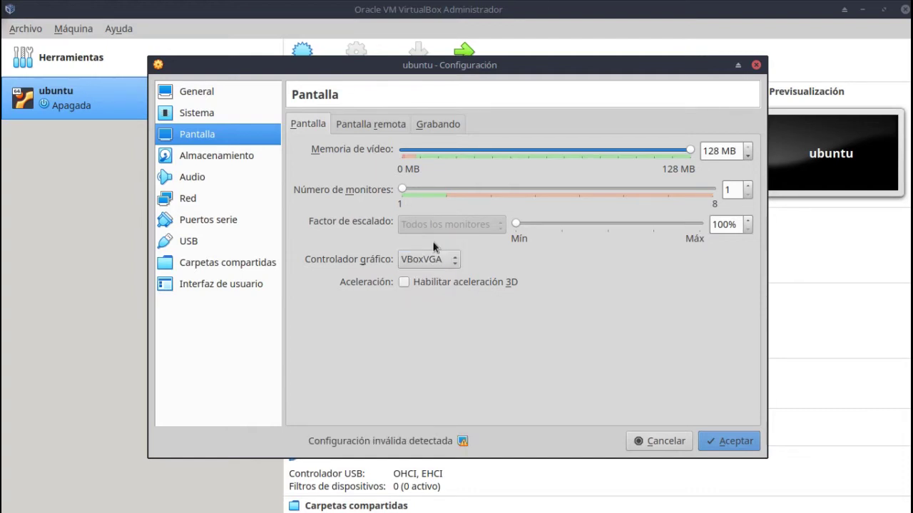
{"action": "left_click", "coordinate": [434, 261]}
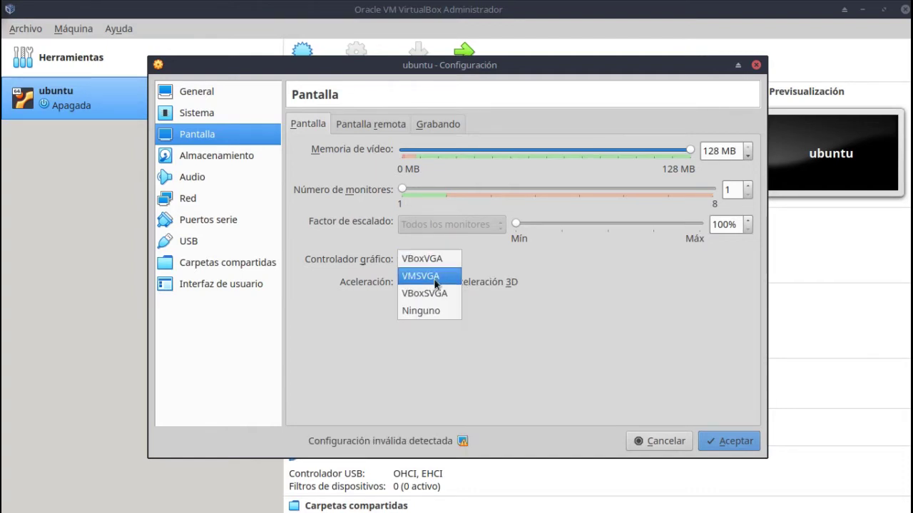
{"action": "left_click", "coordinate": [435, 278]}
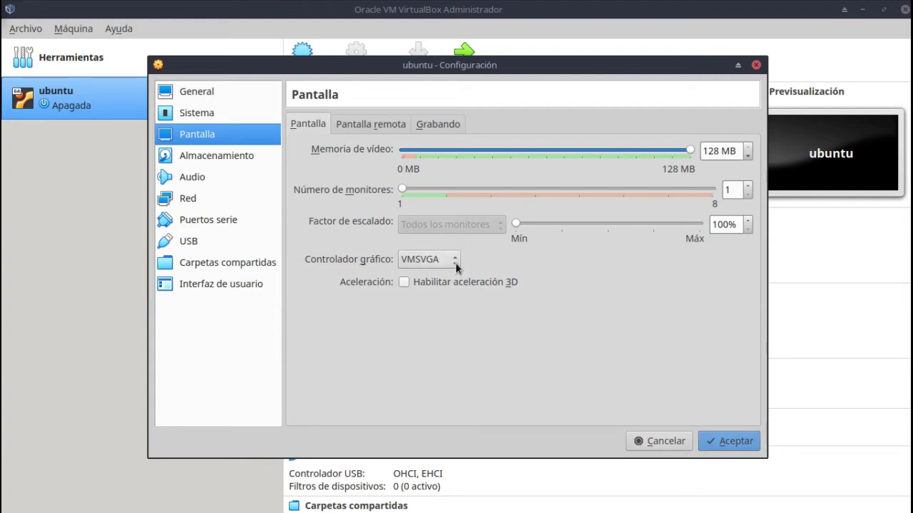
- Set the graphics controller to VBoxSVGA and save the machine's settings
{"action": "left_click", "coordinate": [456, 263]}
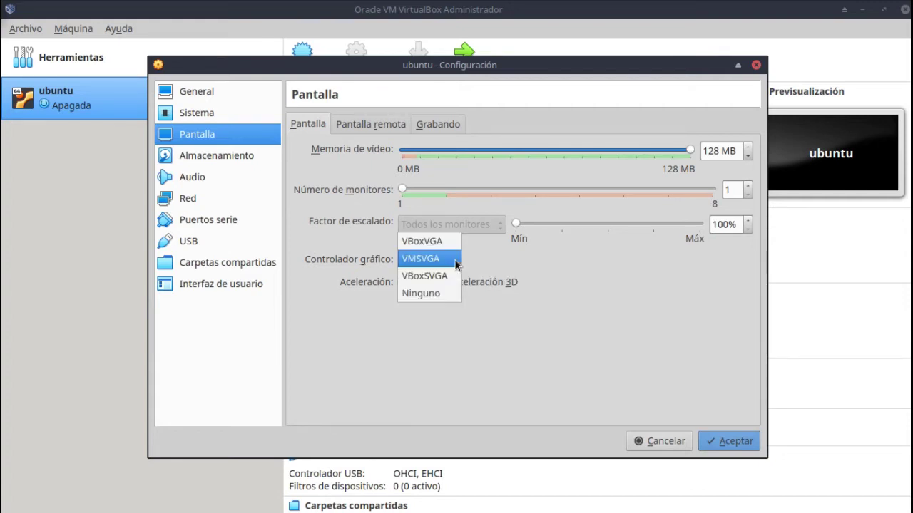
{"action": "left_click", "coordinate": [440, 283]}
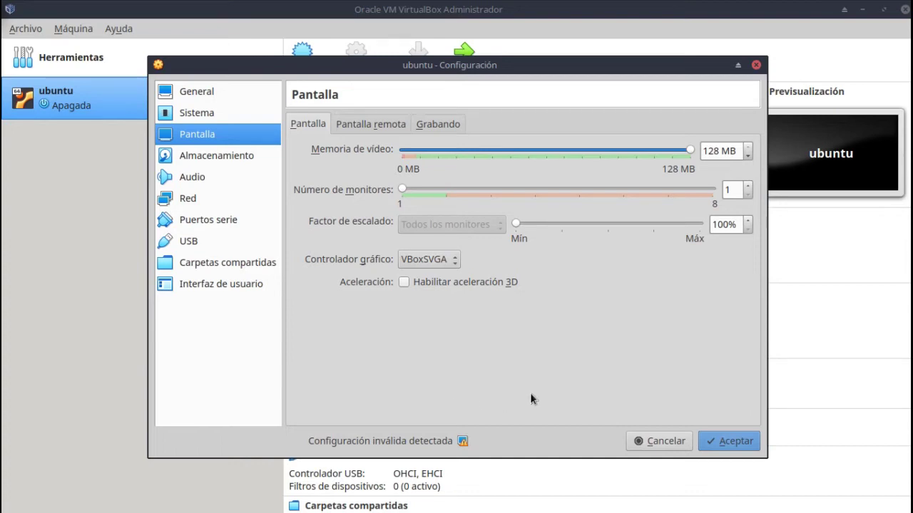
{"action": "left_click", "coordinate": [722, 444]}
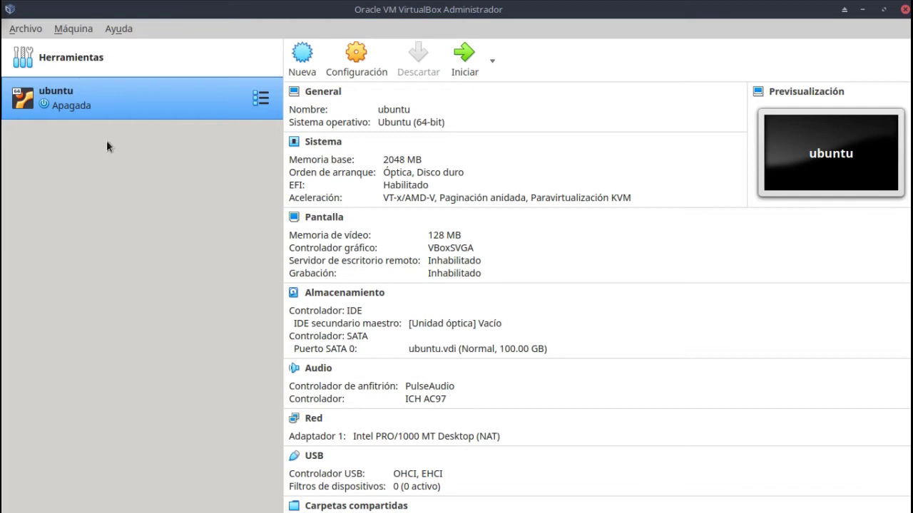
- Start the ubuntu machine with ubuntu-20.04.1-desktop-amd64.iso from the Downloads folder as its startup disk
{"action": "double_click", "coordinate": [47, 101]}
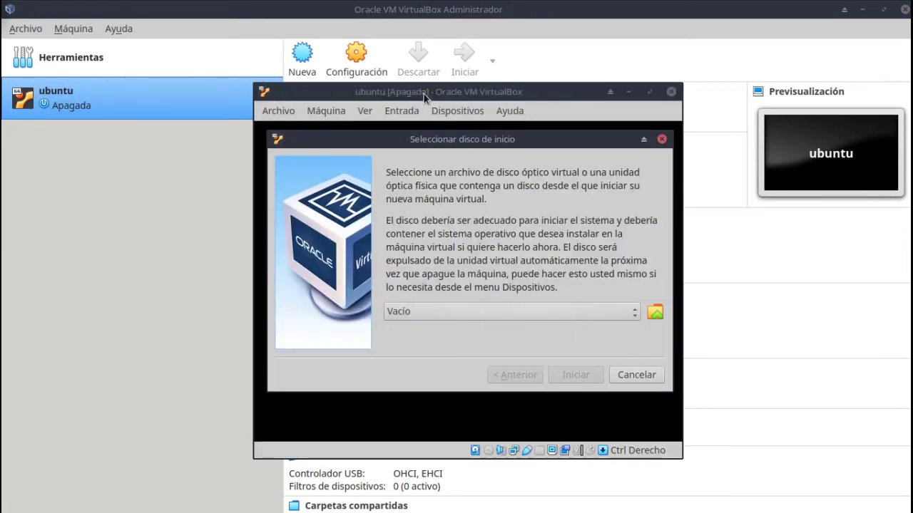
{"action": "left_click", "coordinate": [654, 313]}
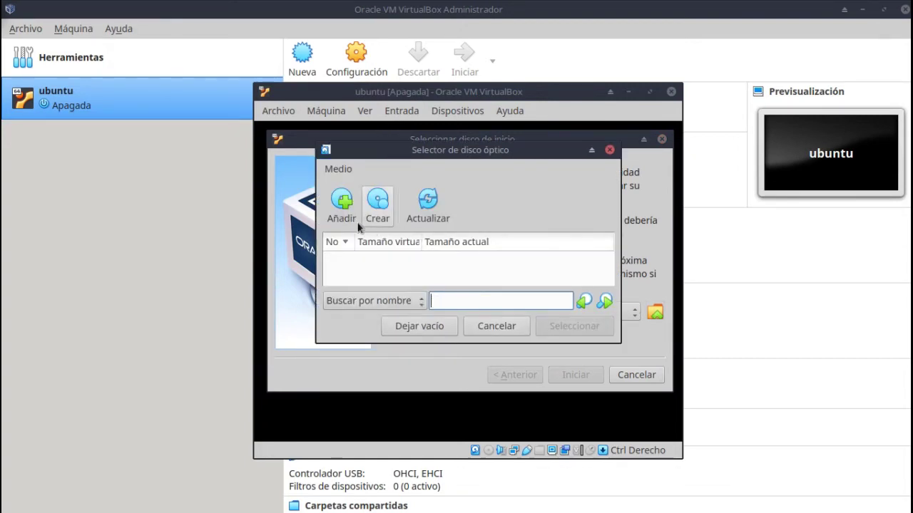
{"action": "left_click", "coordinate": [342, 201]}
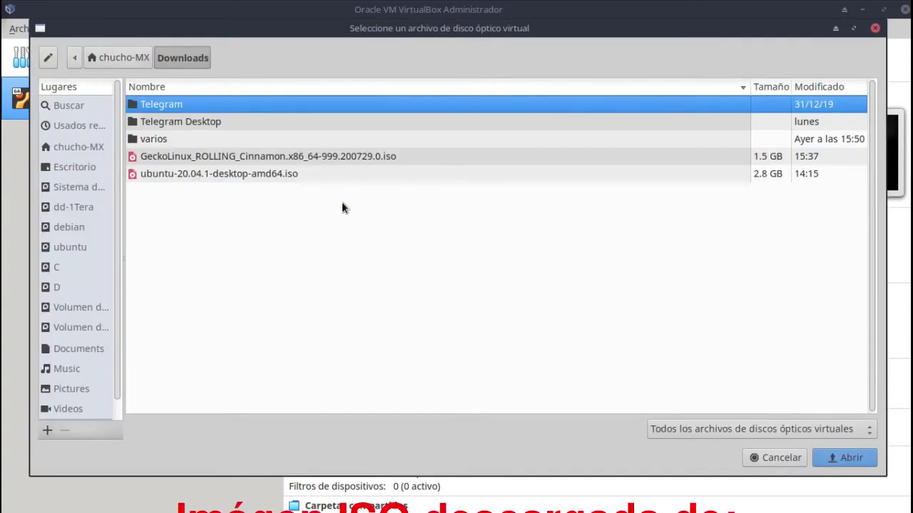
{"action": "left_click", "coordinate": [253, 176]}
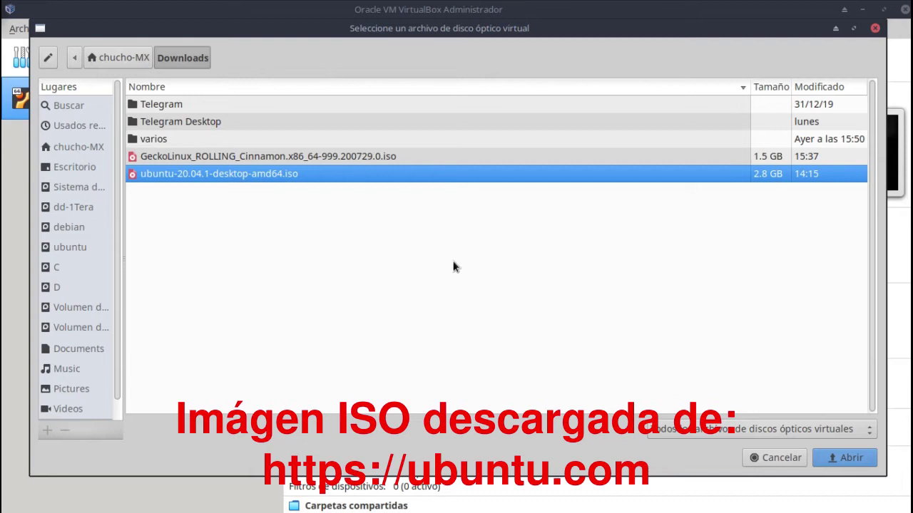
{"action": "left_click", "coordinate": [839, 462]}
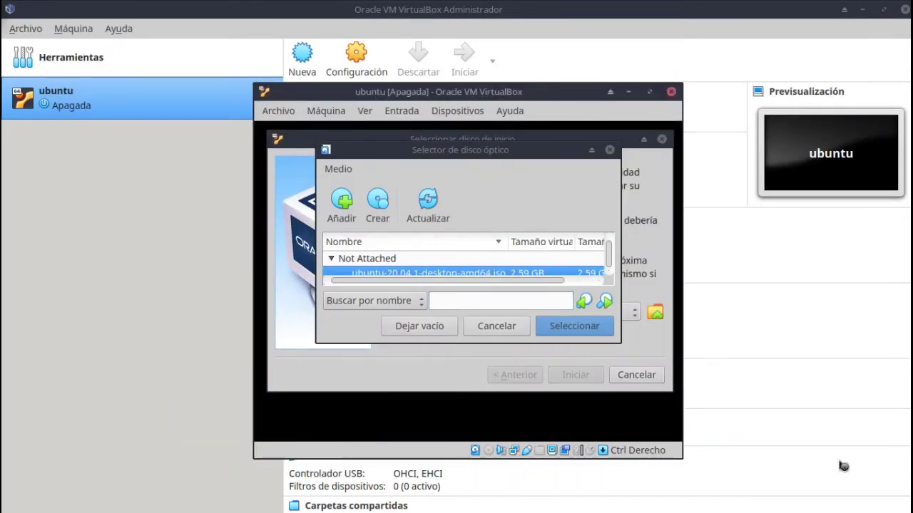
{"action": "left_click", "coordinate": [574, 328]}
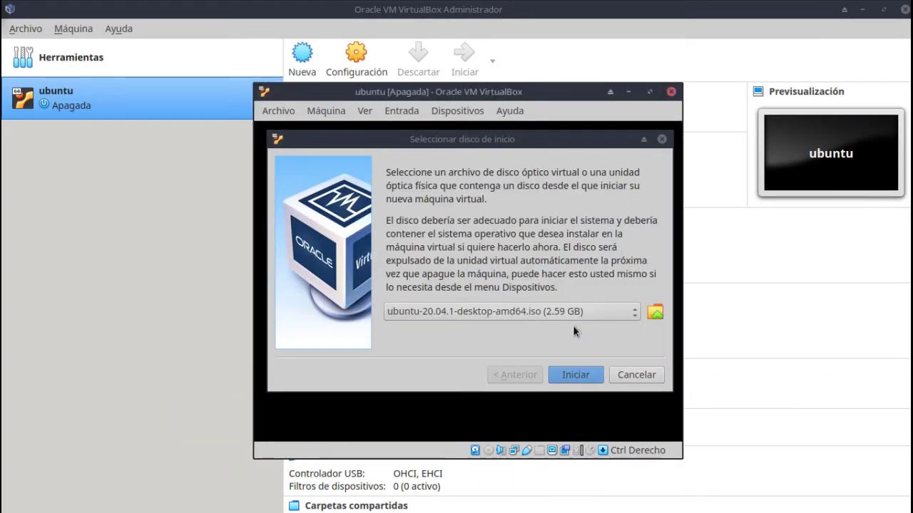
{"action": "left_click", "coordinate": [573, 375]}
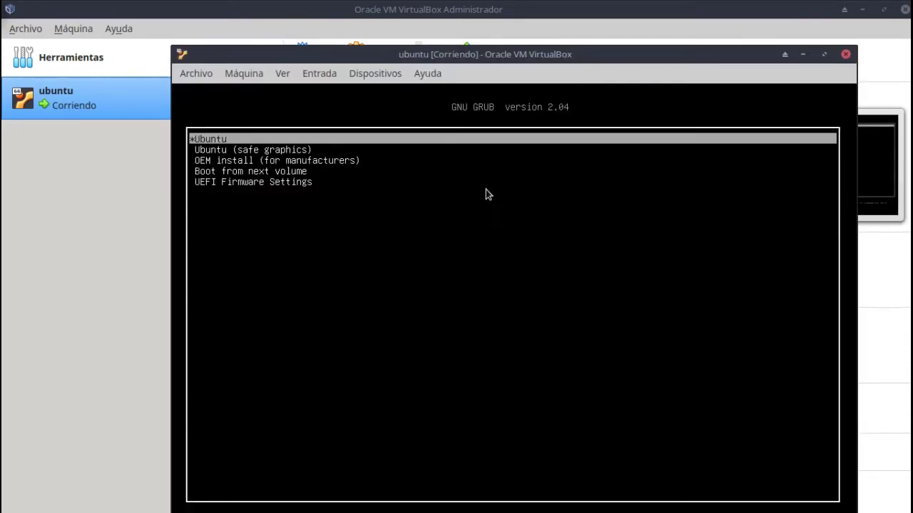
{"action": "key", "text": "Down"}
{"action": "key", "text": "Down"}
{"action": "key", "text": "Down"}
{"action": "key", "text": "Up"}
{"action": "key", "text": "Up"}
{"action": "key", "text": "Up"}
{"action": "left_click_drag", "start_coordinate": [504, 57], "coordinate": [481, 39]}
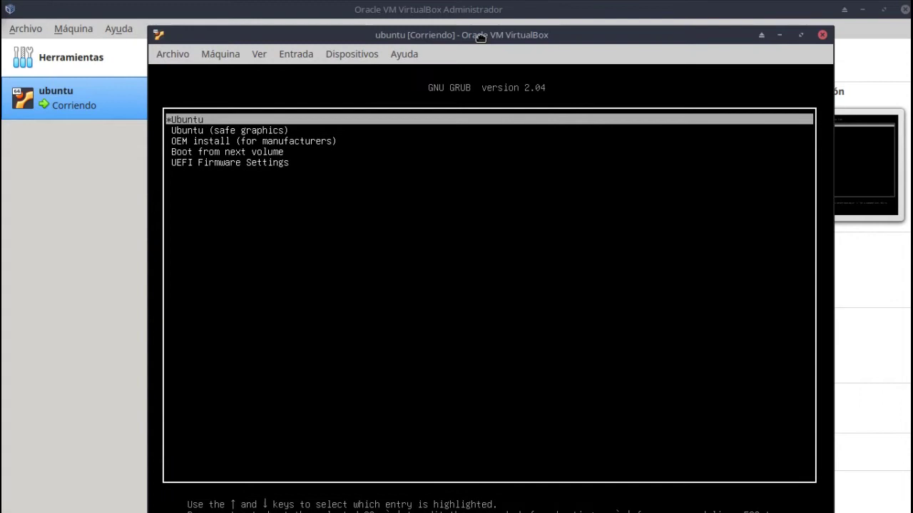
- Show the running ubuntu machine in full-screen mode and allow it to capture the mouse and keyboard
{"action": "left_click", "coordinate": [261, 56]}
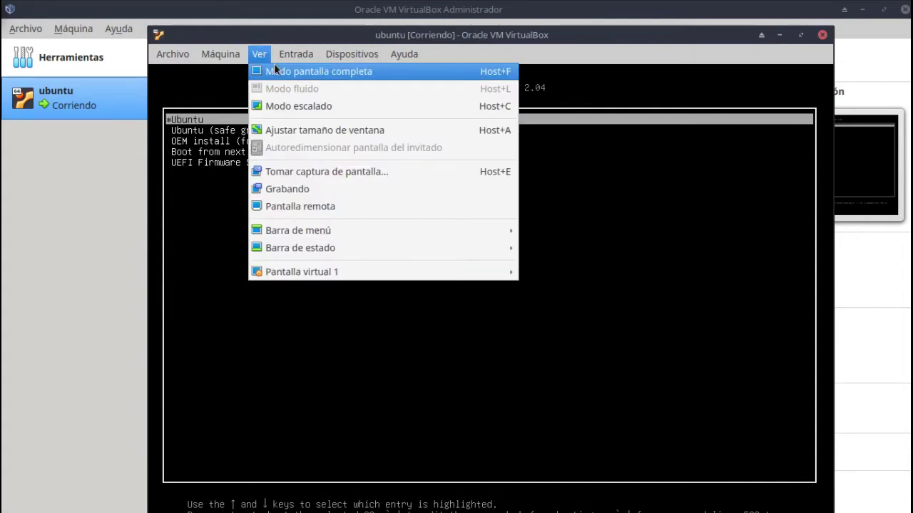
{"action": "left_click", "coordinate": [802, 39]}
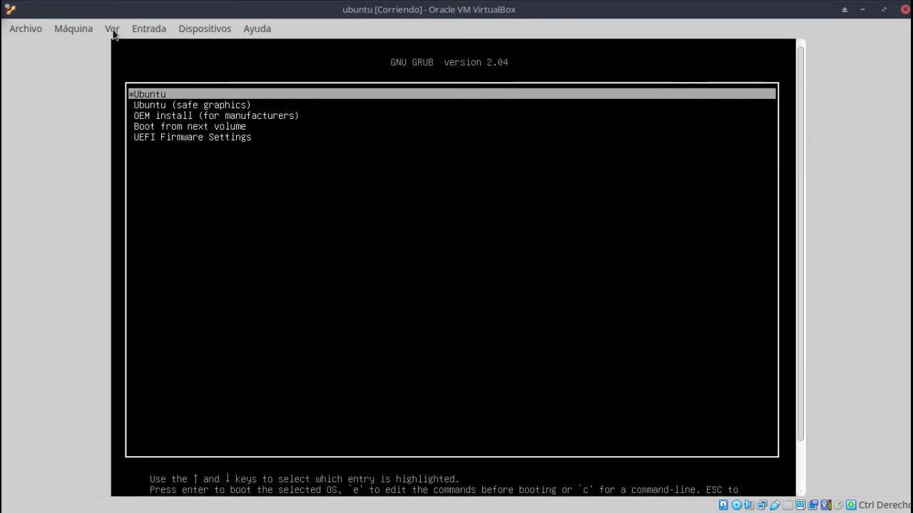
{"action": "left_click", "coordinate": [113, 30]}
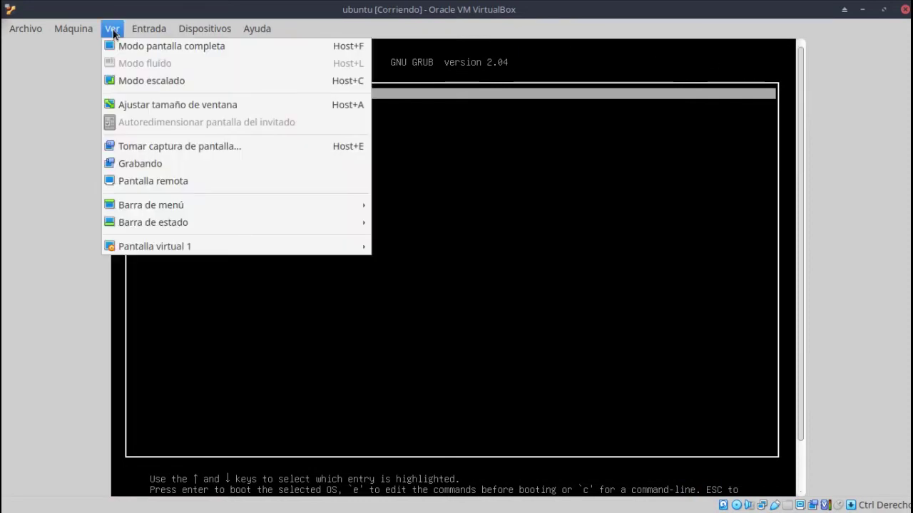
{"action": "left_click", "coordinate": [128, 44]}
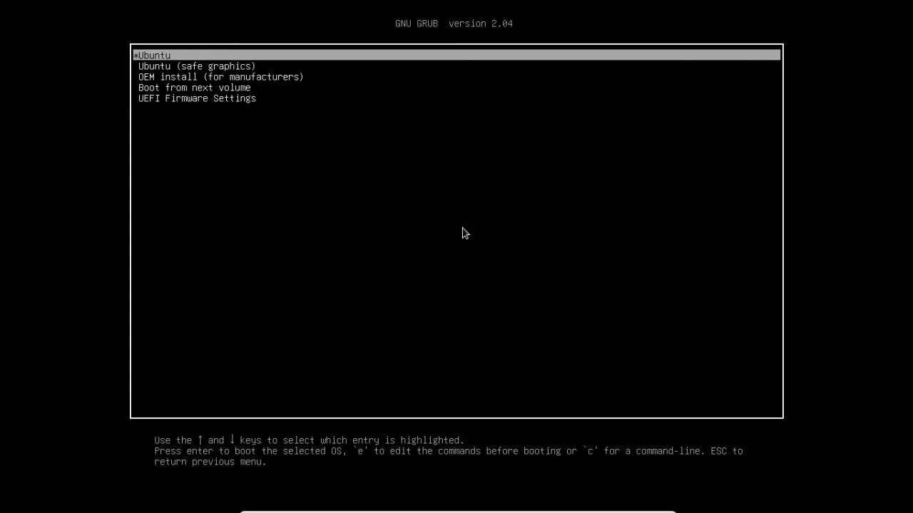
{"action": "left_click", "coordinate": [450, 121]}
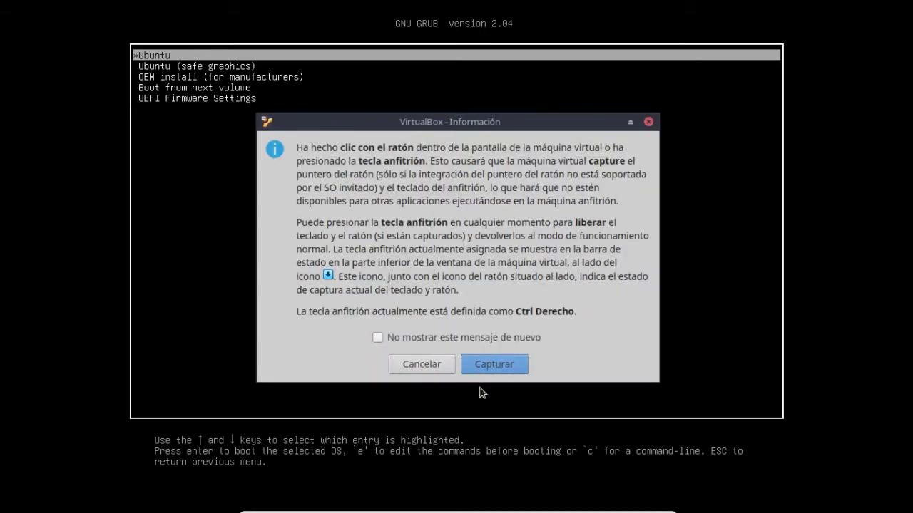
{"action": "left_click", "coordinate": [489, 363]}
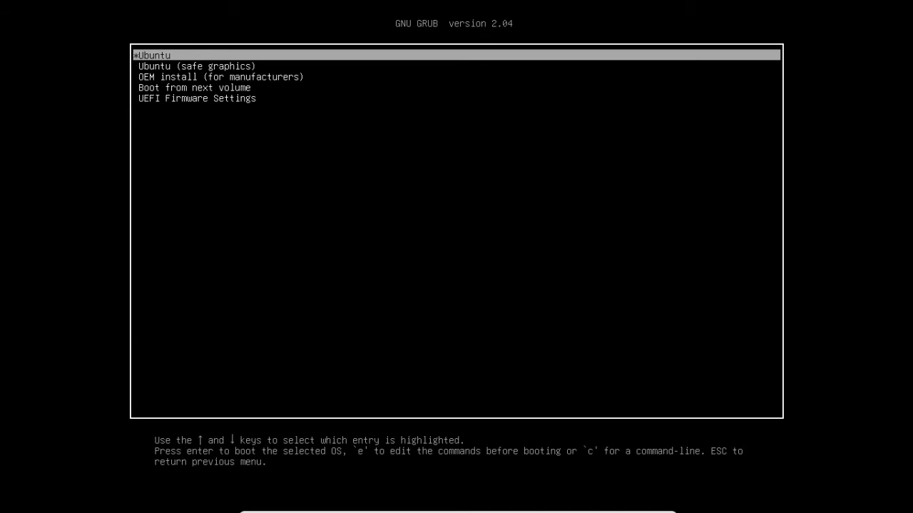
- Boot the Ubuntu entry from the GRUB boot list
{"action": "key", "text": "Down"}
{"action": "key", "text": "Down"}
{"action": "key", "text": "Down"}
{"action": "key", "text": "Down"}
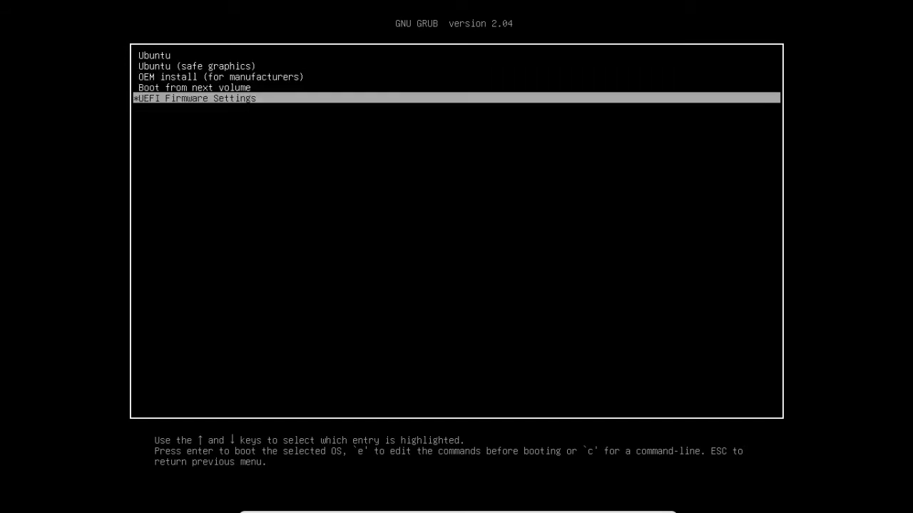
{"action": "key", "text": "Up"}
{"action": "key", "text": "Up"}
{"action": "key", "text": "Up"}
{"action": "key", "text": "Up"}
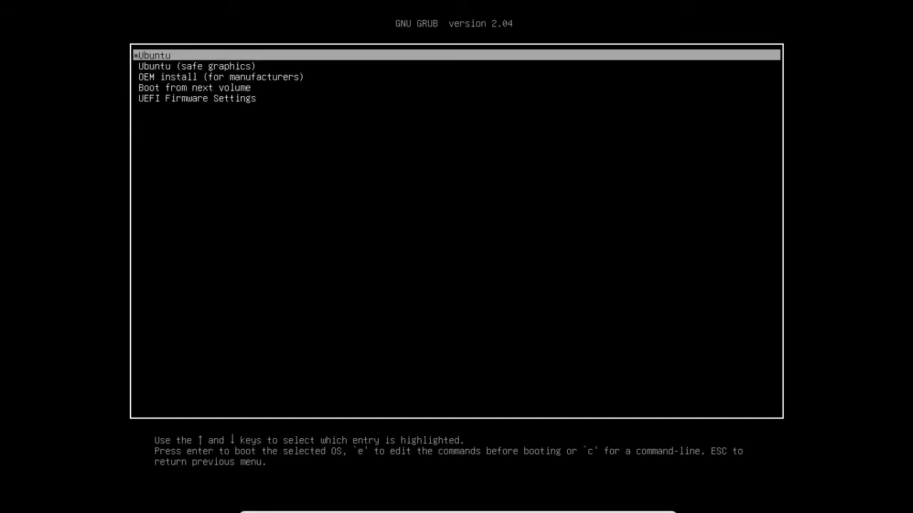
{"action": "key", "text": "Return"}
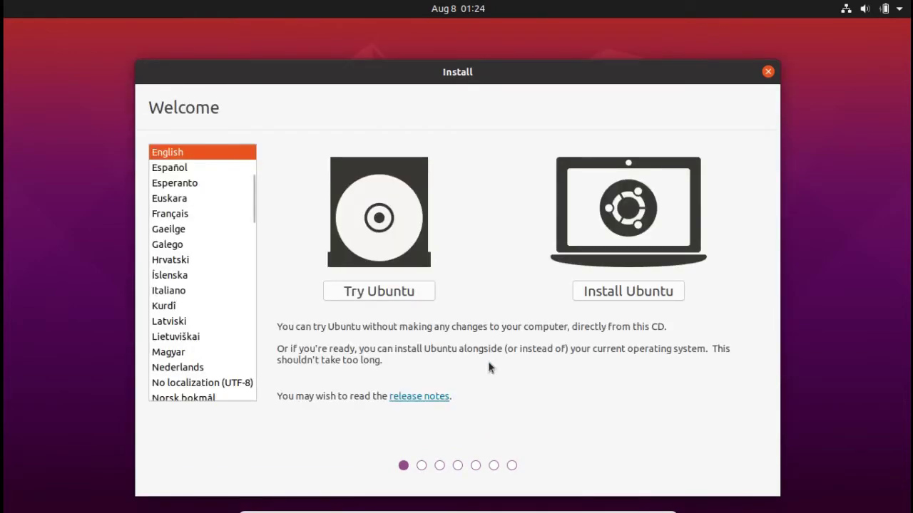
- Set the installer's language to Español and start the live session to try Ubuntu without installing
{"action": "left_click", "coordinate": [168, 170]}
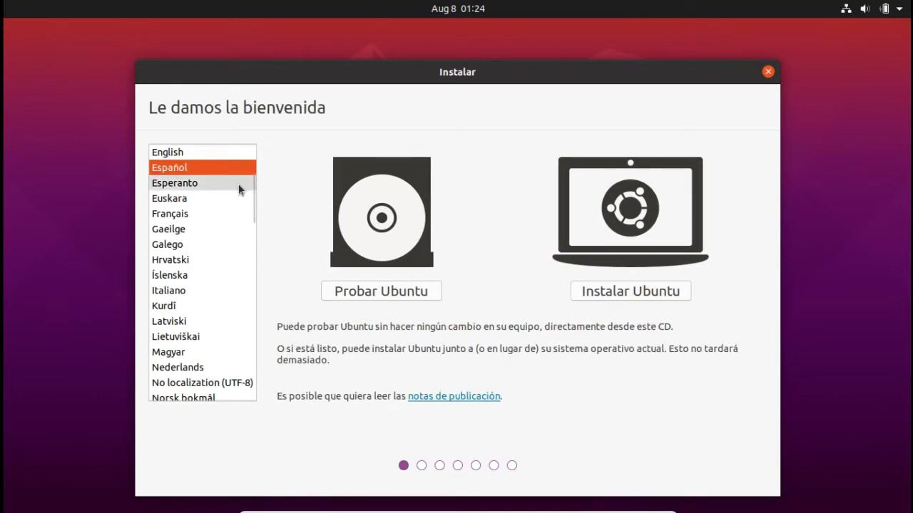
{"action": "left_click", "coordinate": [373, 292]}
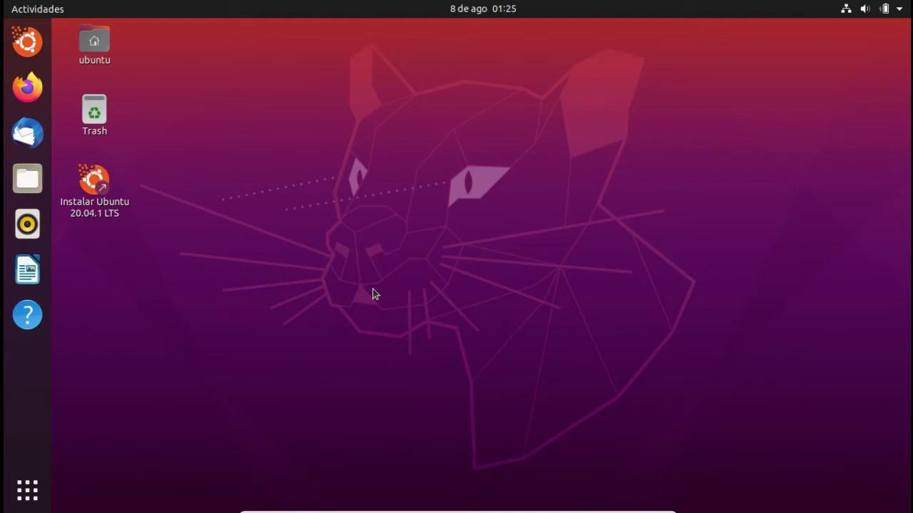
- Switch to Firefox in the live session and open YouTube
{"action": "left_click", "coordinate": [27, 87]}
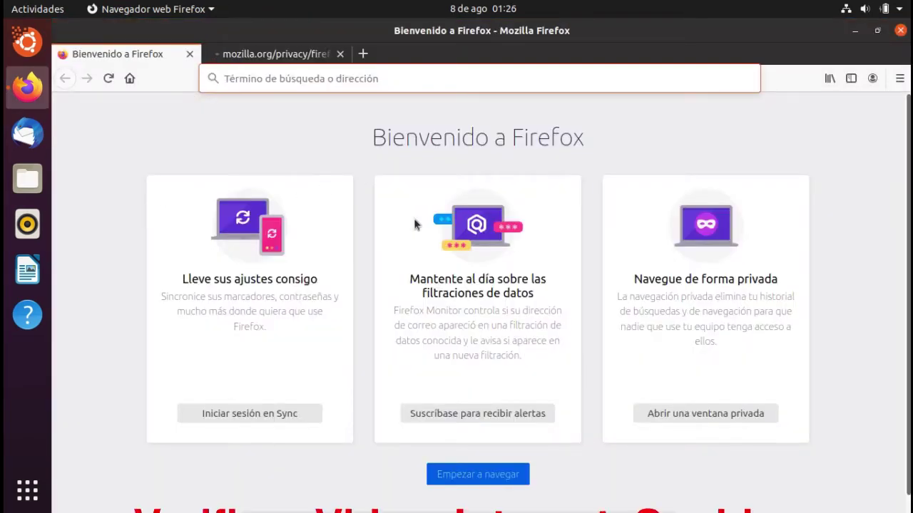
{"action": "left_click", "coordinate": [299, 79]}
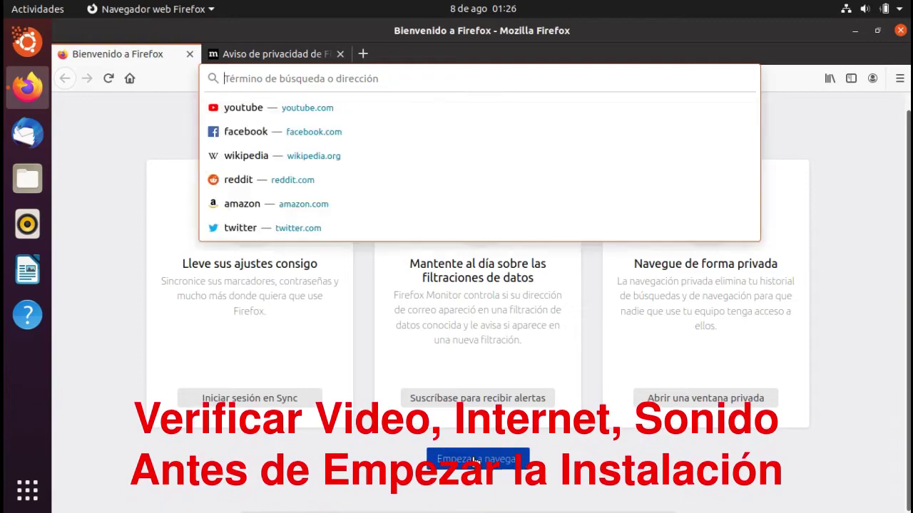
{"action": "left_click", "coordinate": [242, 104]}
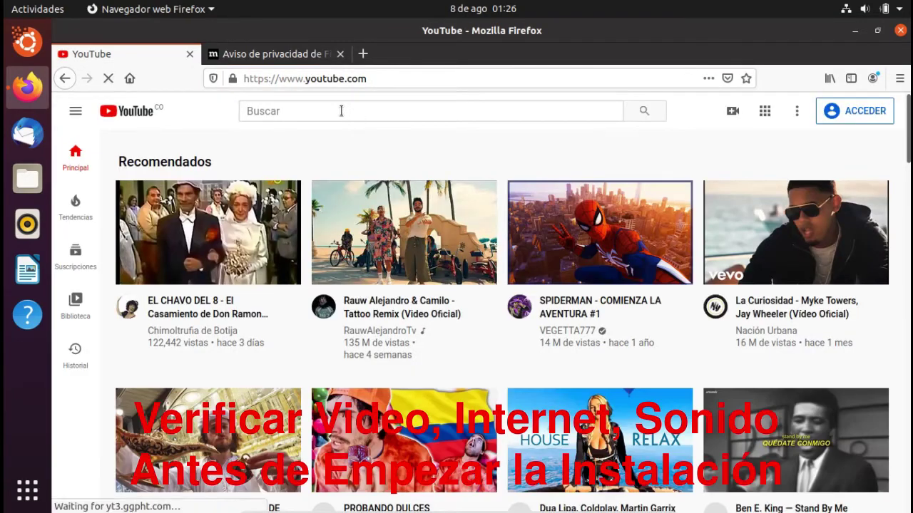
- Search YouTube for "blender movie" and play the "Agent 327 Operation Barbershop" short film to check video, internet and sound
{"action": "left_click", "coordinate": [340, 110]}
{"action": "type", "text": "blender movie"}
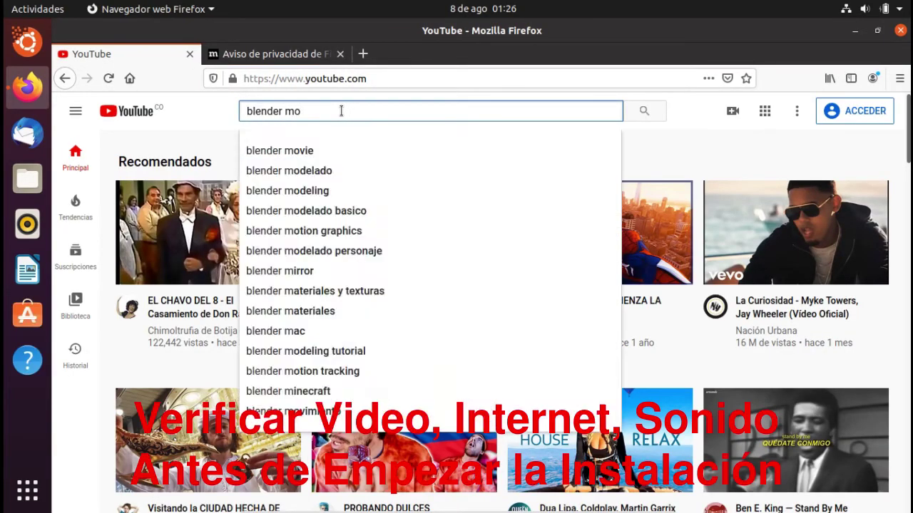
{"action": "key", "text": "Return"}
{"action": "scroll", "coordinate": [196, 357], "scroll_direction": "down", "scroll_amount": 4}
{"action": "left_click", "coordinate": [196, 401]}
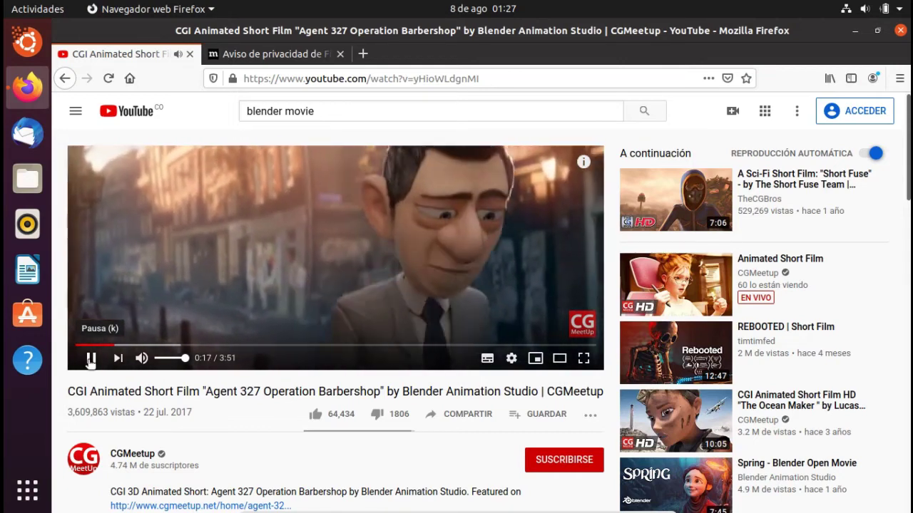
- Pause the video and quit Firefox, closing all open tabs
{"action": "left_click", "coordinate": [90, 360]}
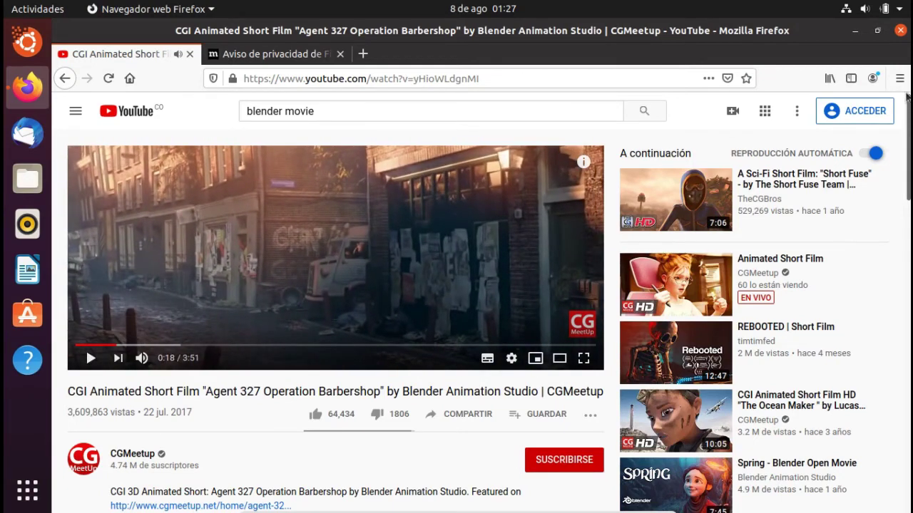
{"action": "left_click", "coordinate": [901, 29]}
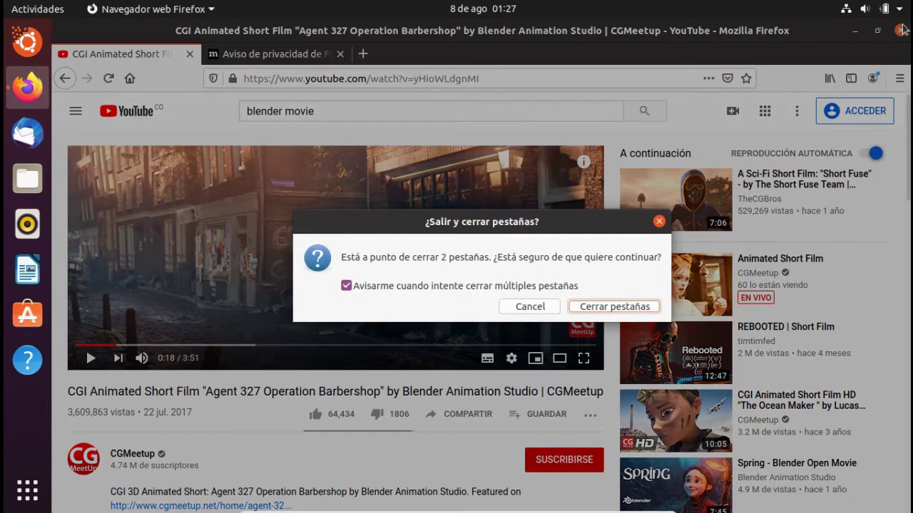
{"action": "left_click", "coordinate": [598, 308]}
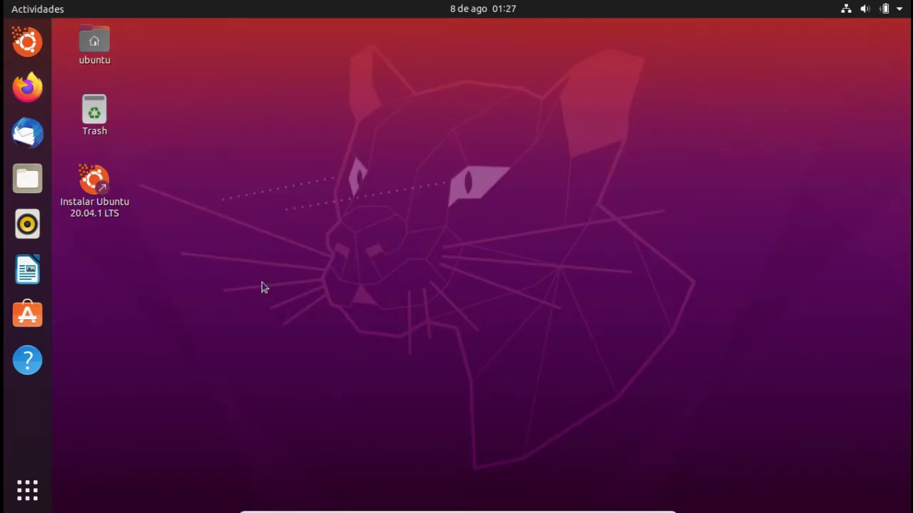
- Launch the Ubuntu 20.04.1 LTS installer from the desktop and accept Español as the installation language
{"action": "left_click", "coordinate": [97, 184]}
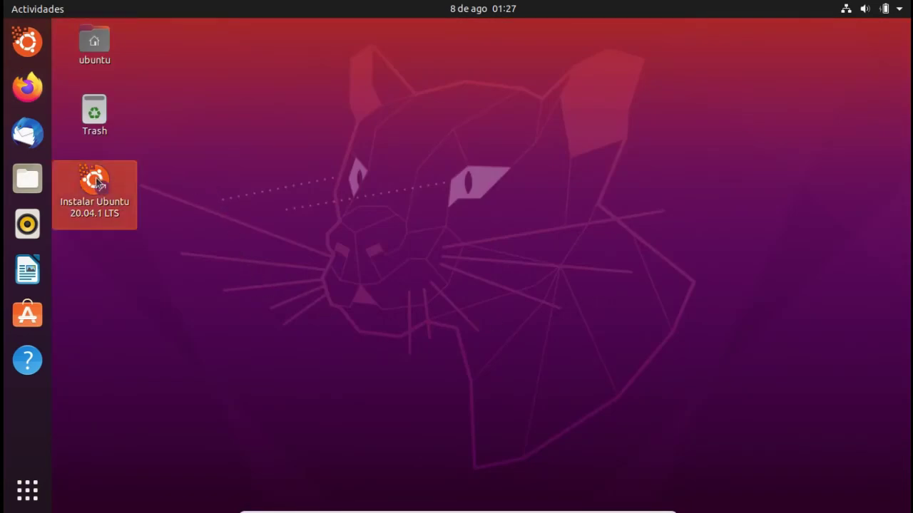
{"action": "double_click", "coordinate": [98, 184]}
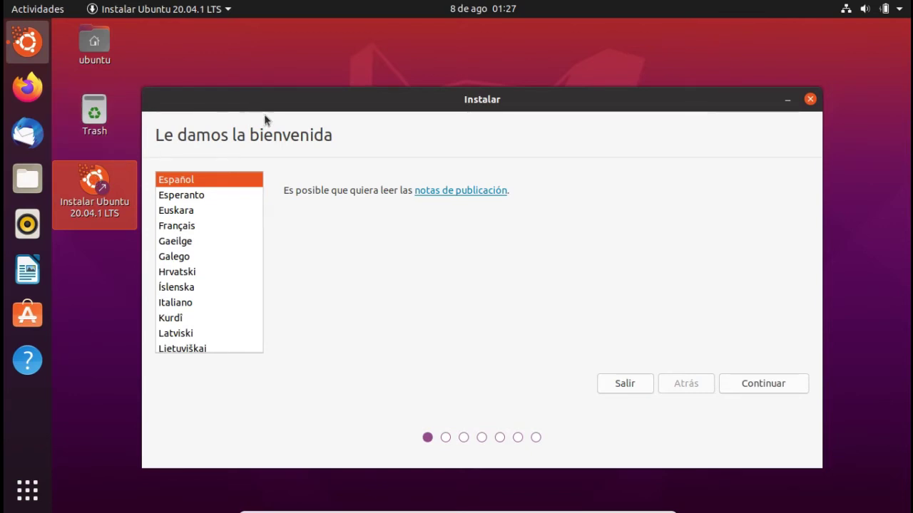
{"action": "left_click", "coordinate": [750, 383]}
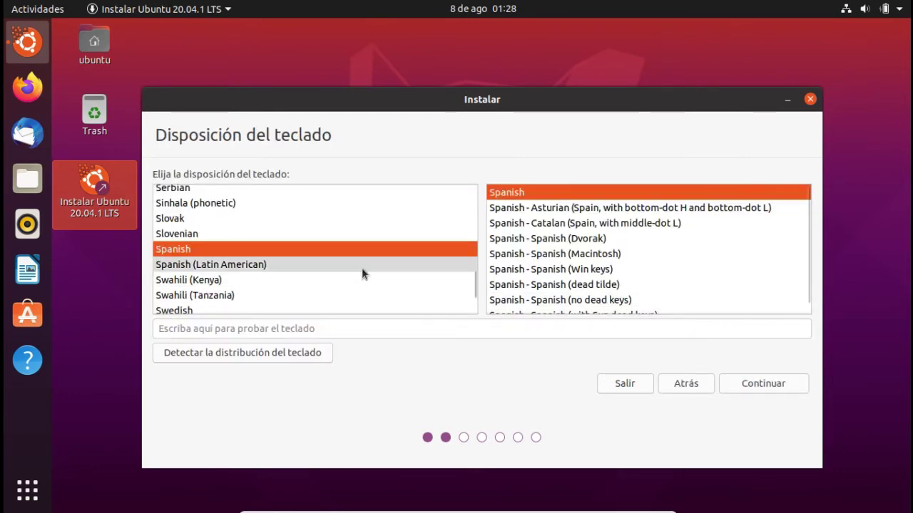
- Choose the Spanish (Latin American) keyboard layout, test it with "ñ{-.,'¿0 :-)" and continue the installation
{"action": "left_click", "coordinate": [300, 266]}
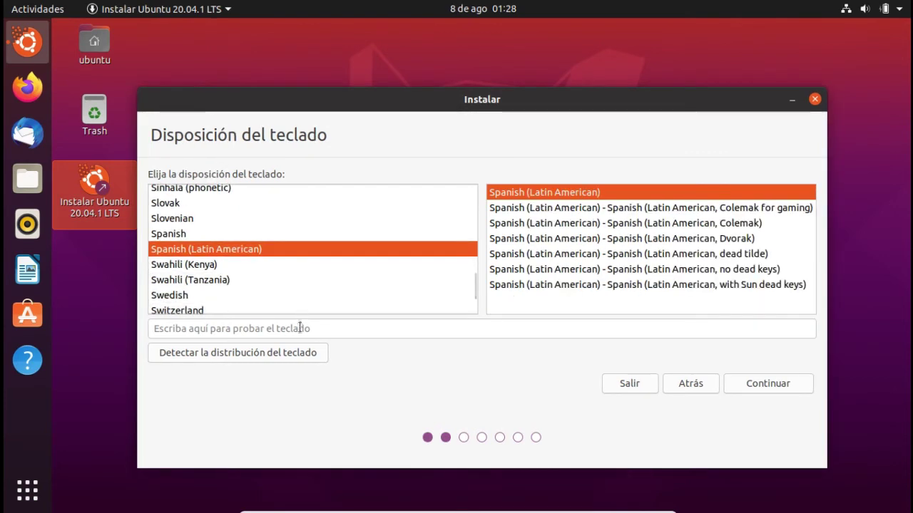
{"action": "left_click", "coordinate": [299, 329]}
{"action": "type", "text": "ñ"}
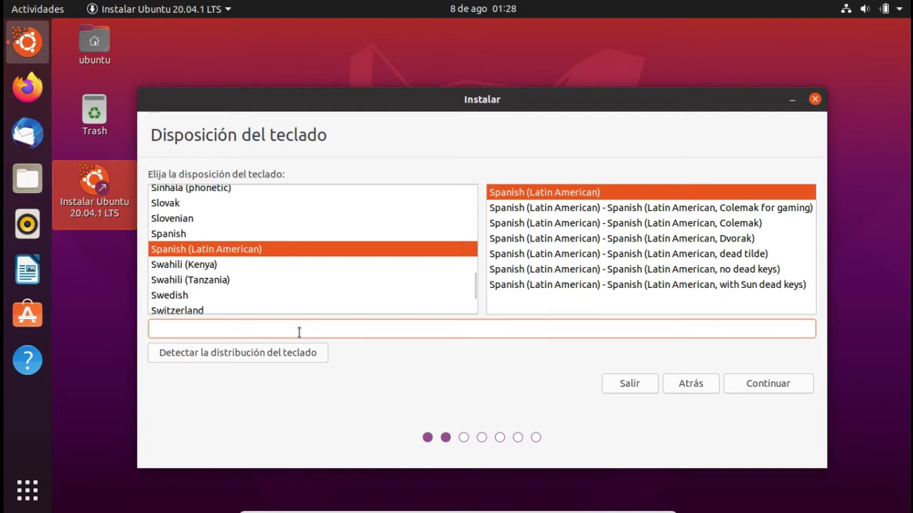
{"action": "type", "text": "{-.,'"}
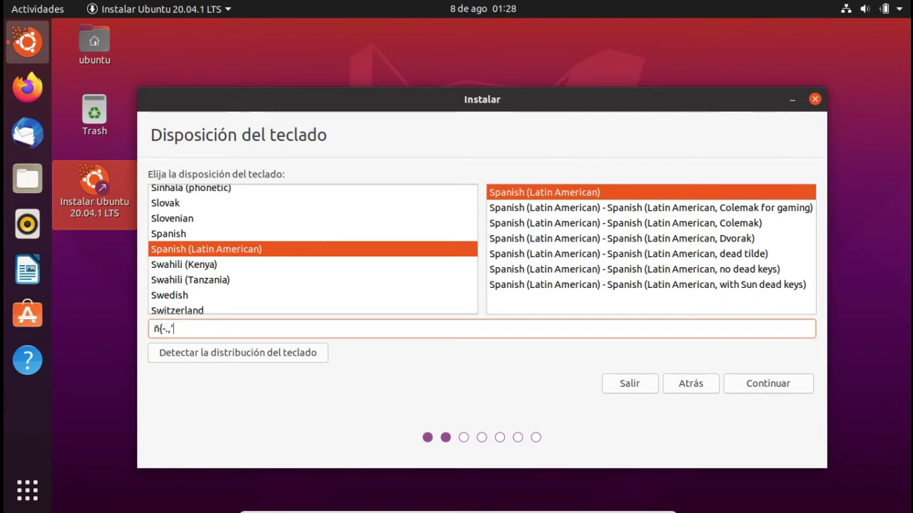
{"action": "type", "text": "¿0"}
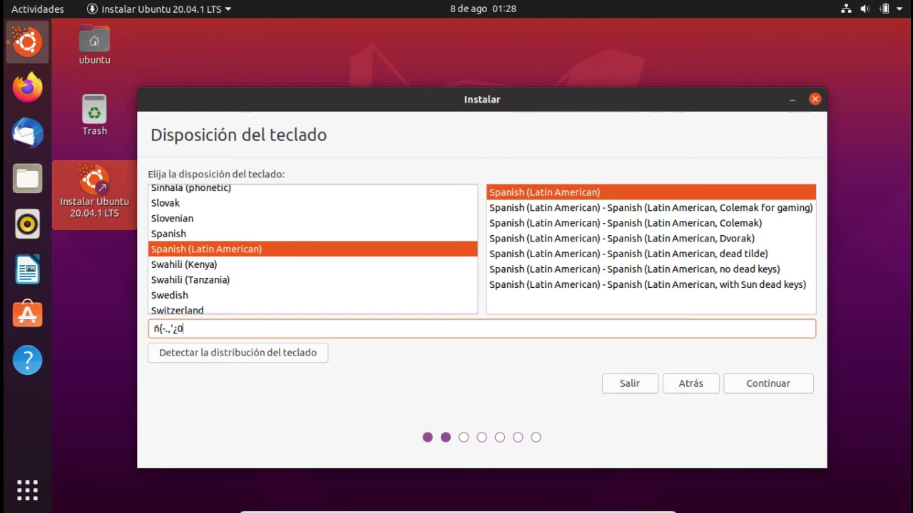
{"action": "type", "text": " :-)"}
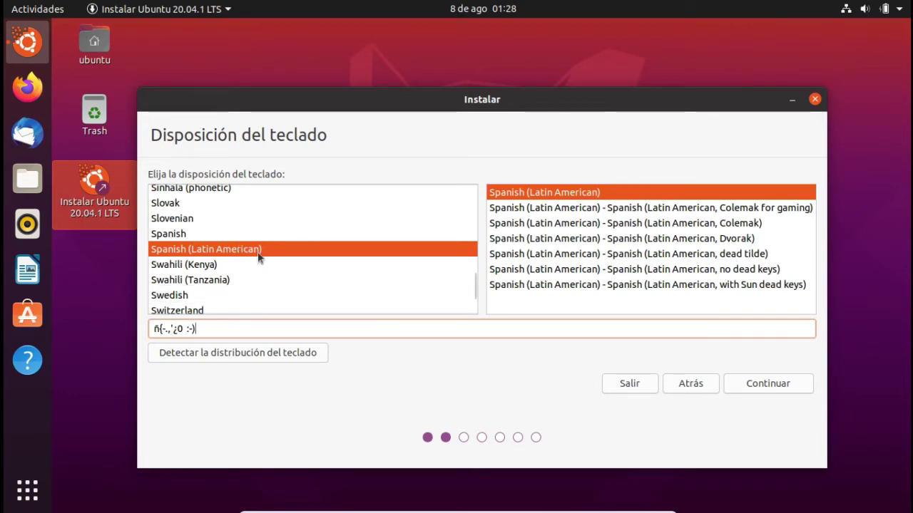
{"action": "left_click", "coordinate": [775, 386]}
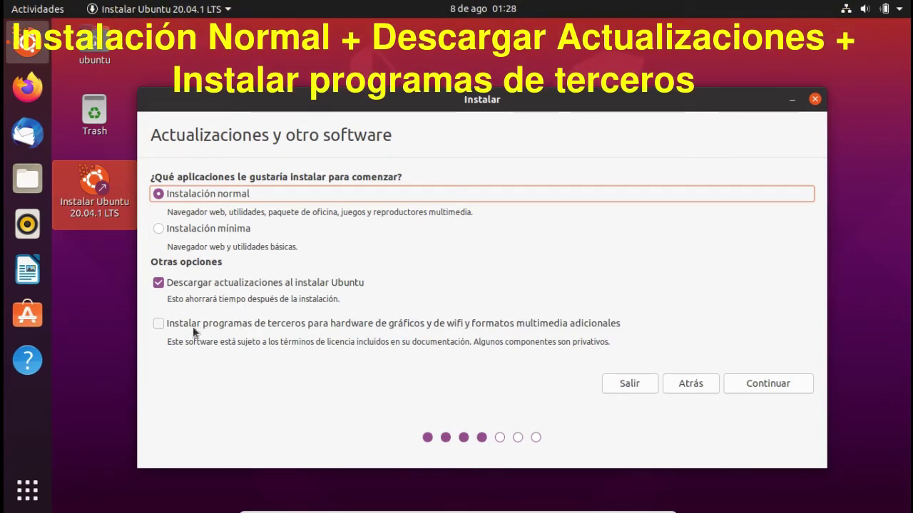
- Enable third-party software for graphics, Wi-Fi and multimedia formats, and continue with the normal installation after trying the minimal option
{"action": "left_click", "coordinate": [158, 326]}
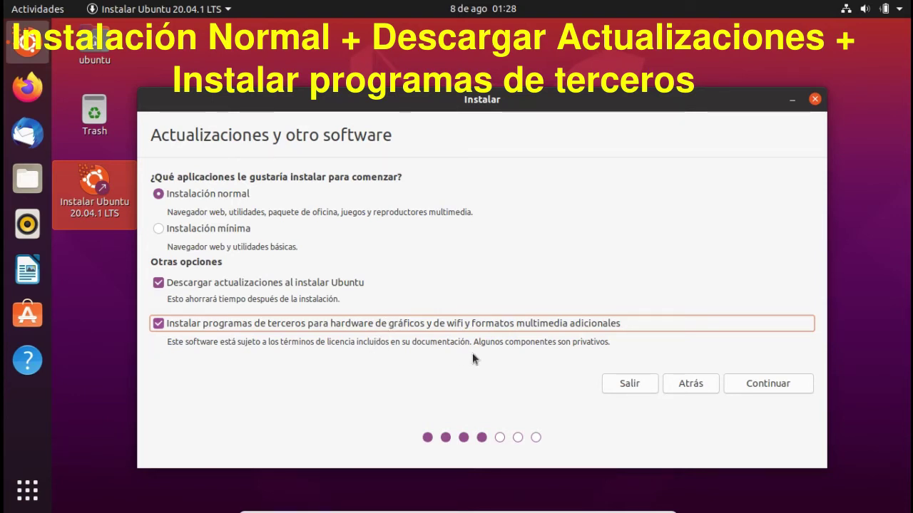
{"action": "left_click", "coordinate": [159, 229]}
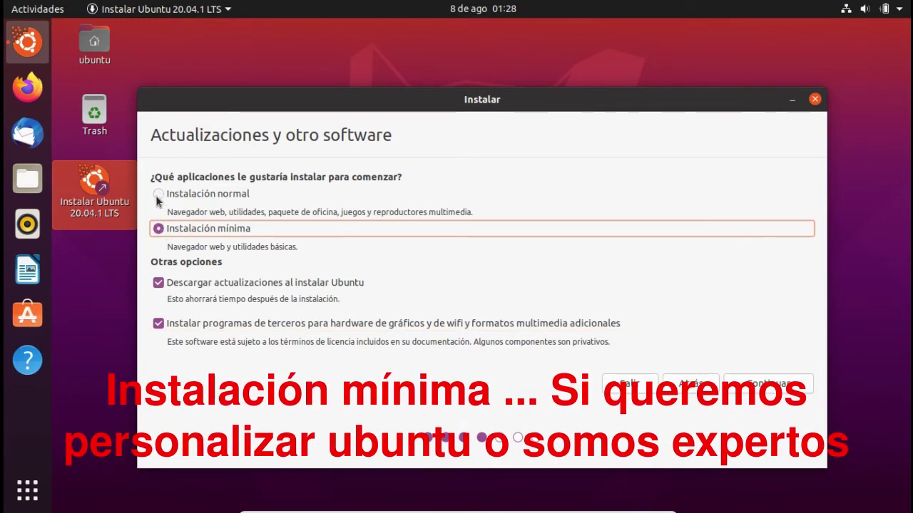
{"action": "left_click", "coordinate": [158, 195]}
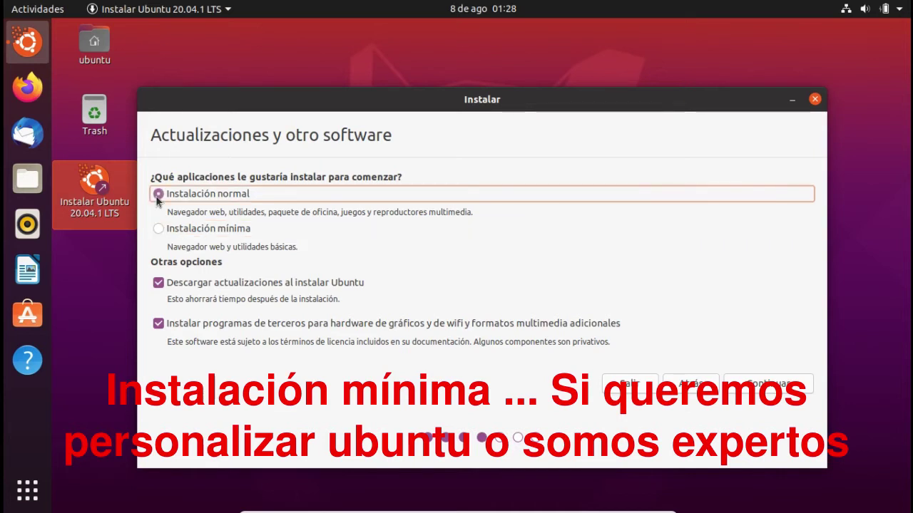
{"action": "left_click", "coordinate": [768, 382]}
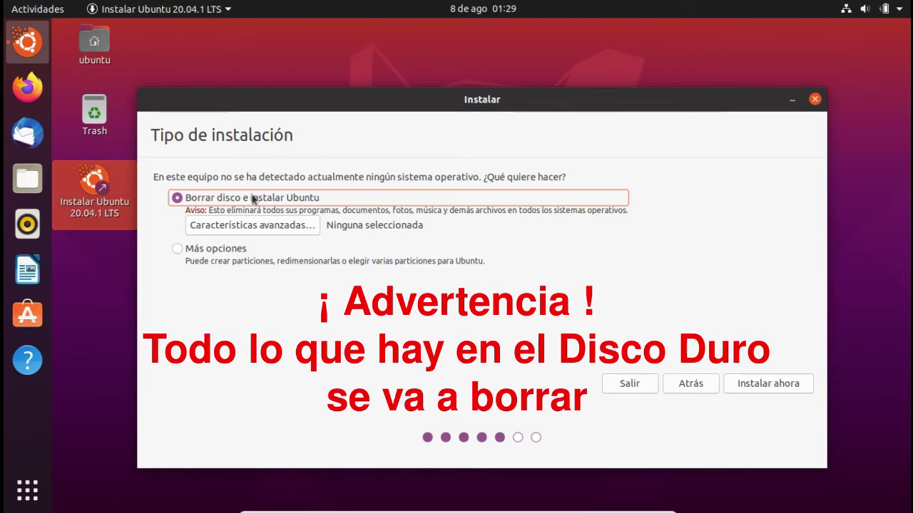
- Start the installation with the disk erased, confirm formatting the ESP and ext4 partitions on sda, and accept Bogota as the location
{"action": "left_click", "coordinate": [764, 383]}
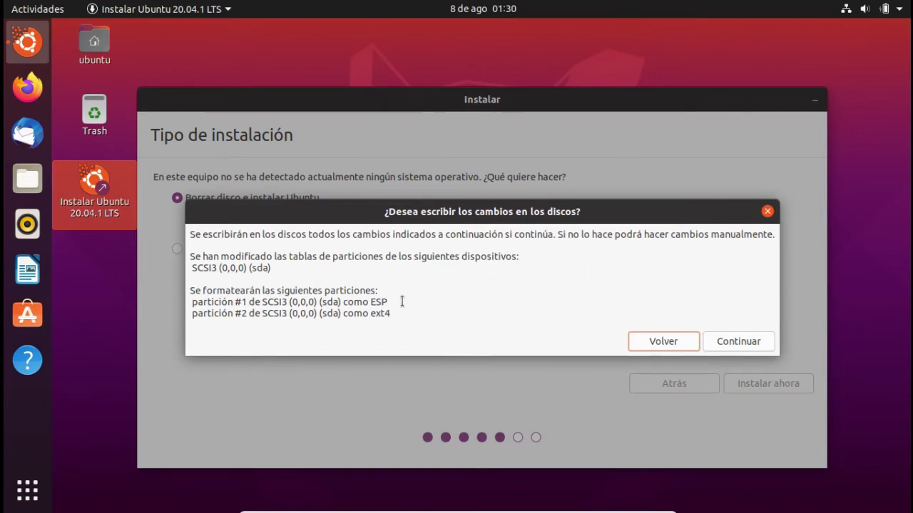
{"action": "left_click_drag", "start_coordinate": [400, 302], "coordinate": [187, 303]}
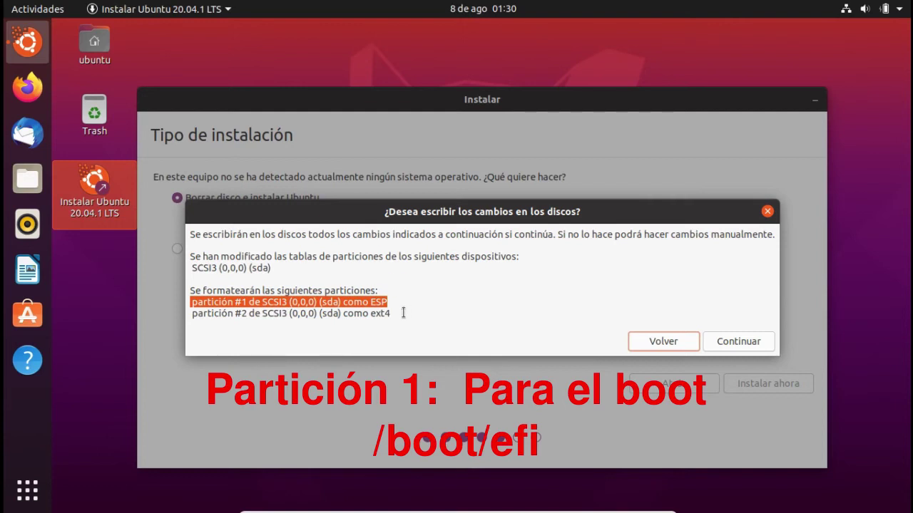
{"action": "left_click_drag", "start_coordinate": [401, 313], "coordinate": [189, 314]}
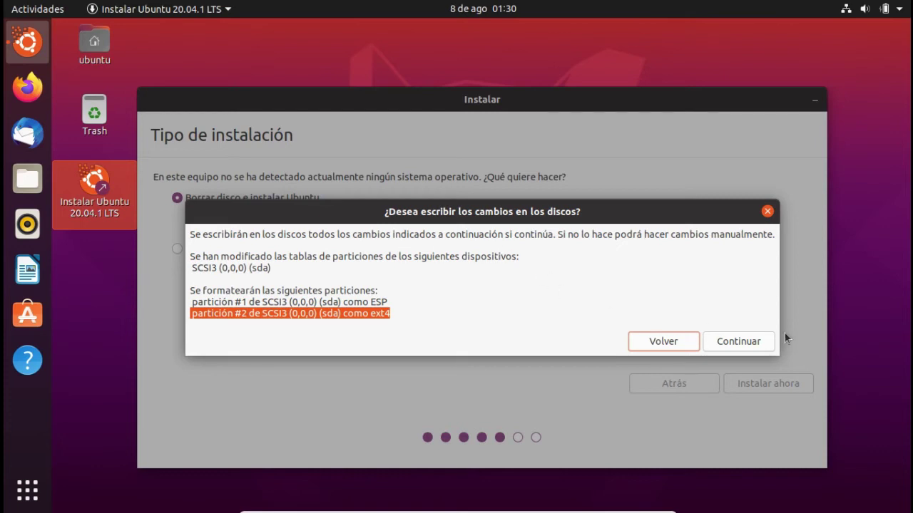
{"action": "left_click", "coordinate": [739, 341]}
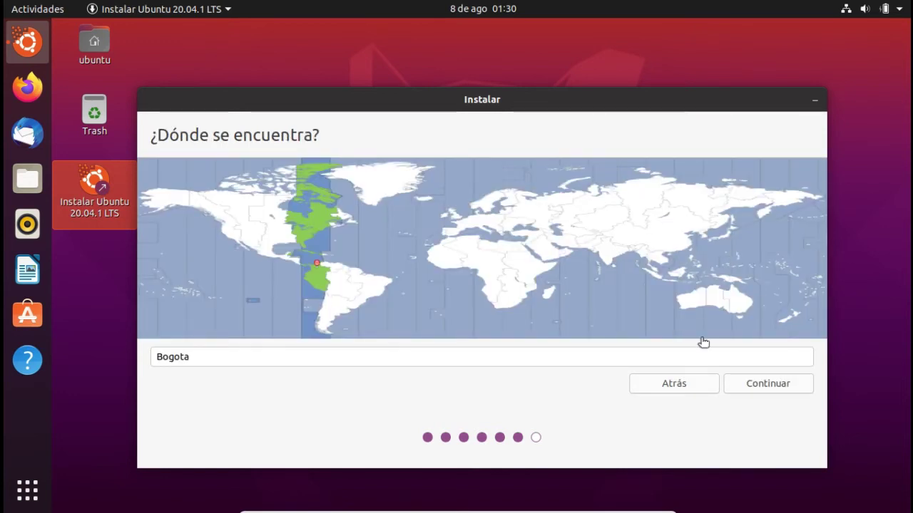
{"action": "left_click", "coordinate": [760, 383]}
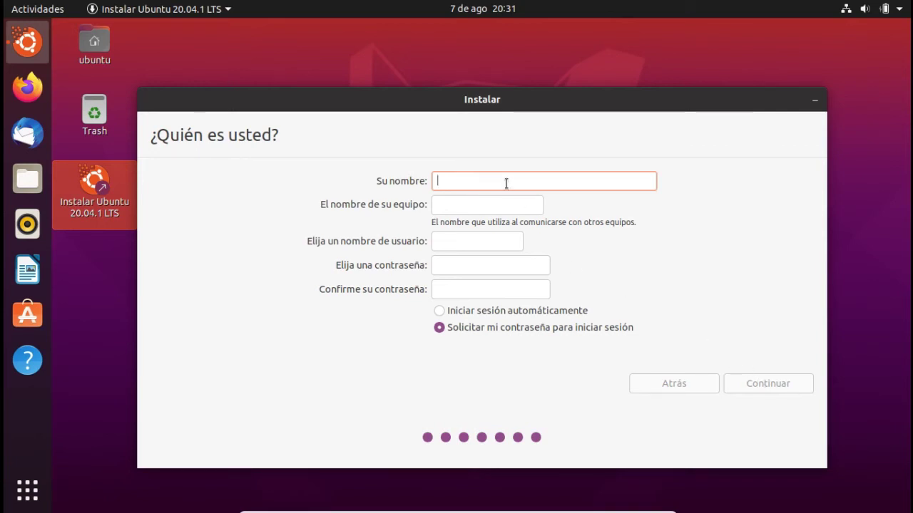
- Enter "Linux en Casa" as the user's display name and set the computer name to "ubuntu-PC"
{"action": "type", "text": "Linu"}
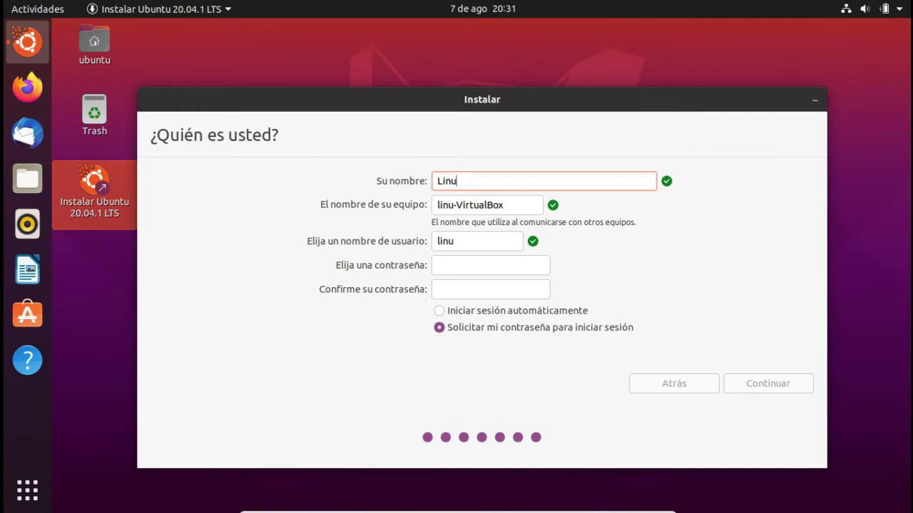
{"action": "type", "text": "x en Casa"}
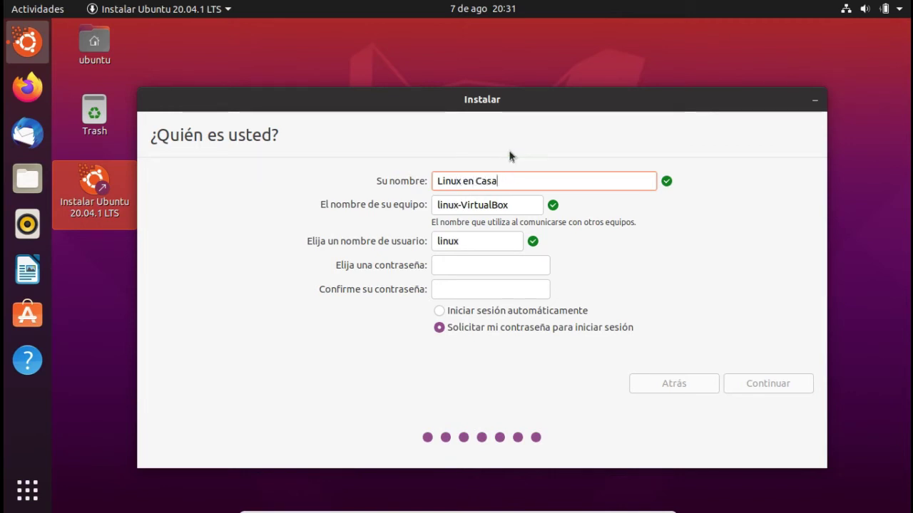
{"action": "left_click", "coordinate": [516, 209]}
{"action": "triple_click", "coordinate": [516, 208]}
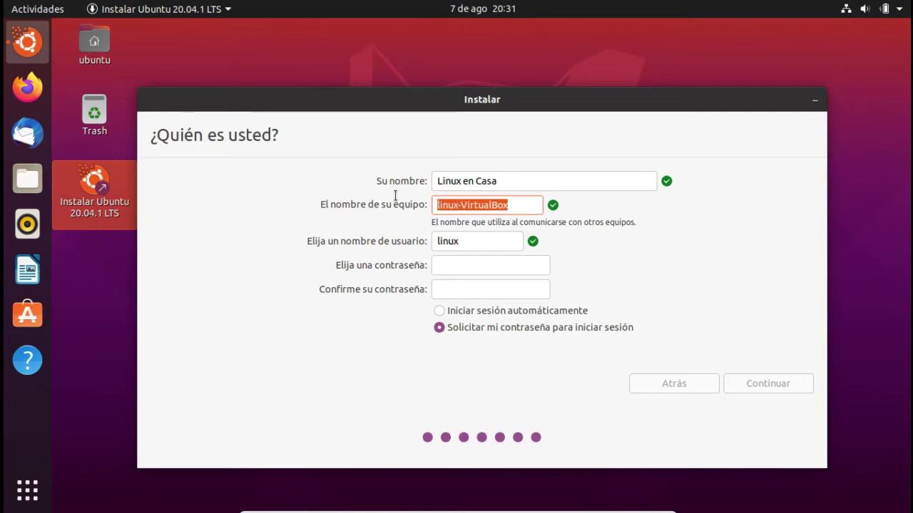
{"action": "type", "text": "u"}
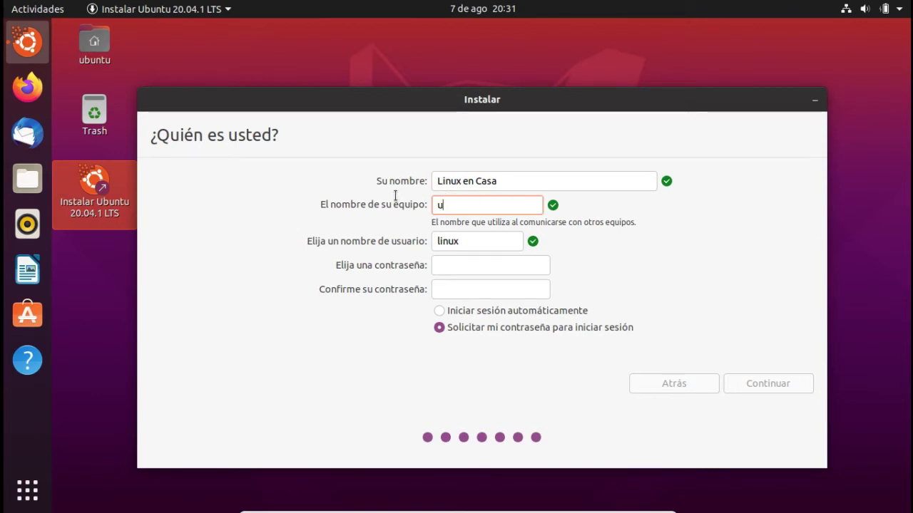
{"action": "type", "text": "buntu-"}
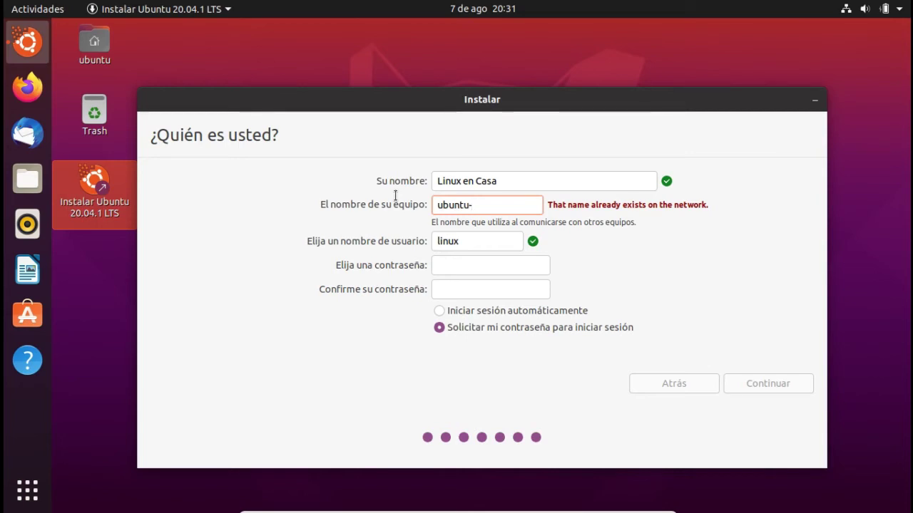
{"action": "type", "text": "PC"}
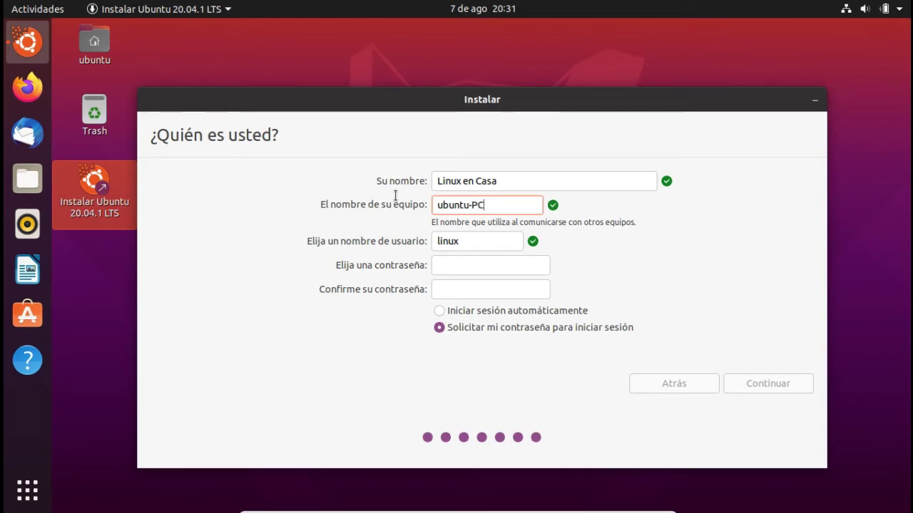
- Set the username to "linuxencasa", then enter and confirm the account password
{"action": "left_click", "coordinate": [484, 243]}
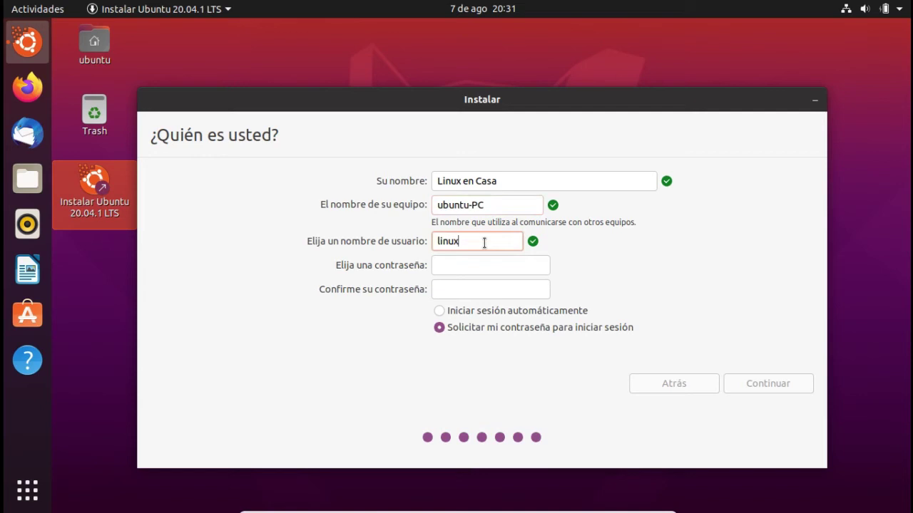
{"action": "type", "text": "encasa"}
{"action": "left_click", "coordinate": [458, 264]}
{"action": "type", "text": "•••••••••"}
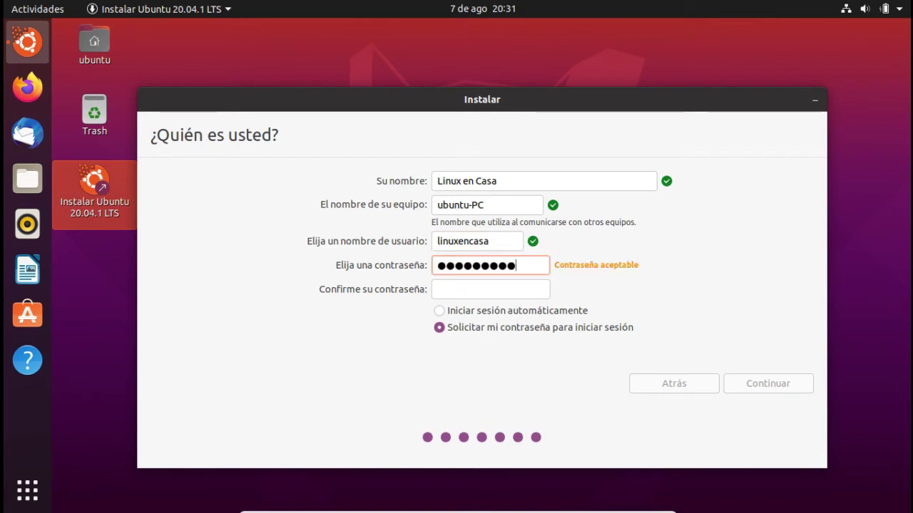
{"action": "left_click", "coordinate": [451, 287]}
{"action": "type", "text": "•••••••••"}
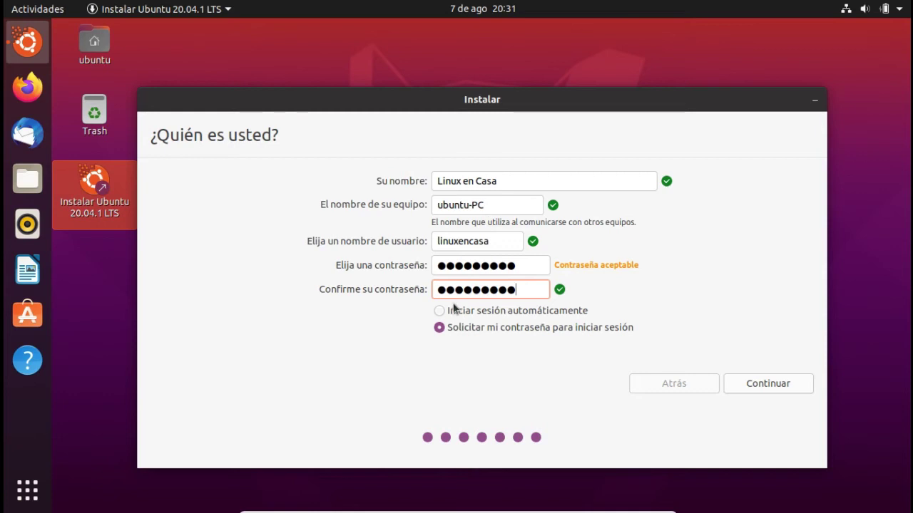
- Try automatic login, switch back to requiring the password at login, and continue the installation
{"action": "left_click", "coordinate": [438, 312]}
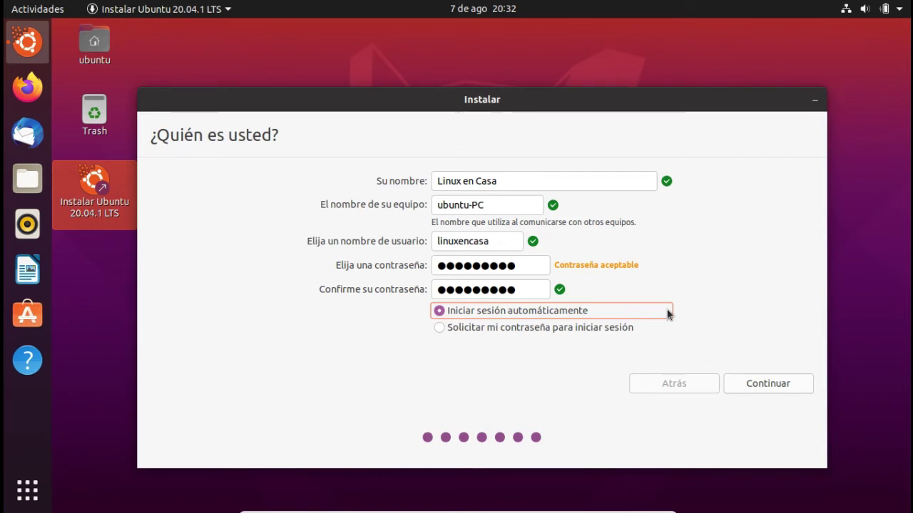
{"action": "left_click", "coordinate": [440, 328]}
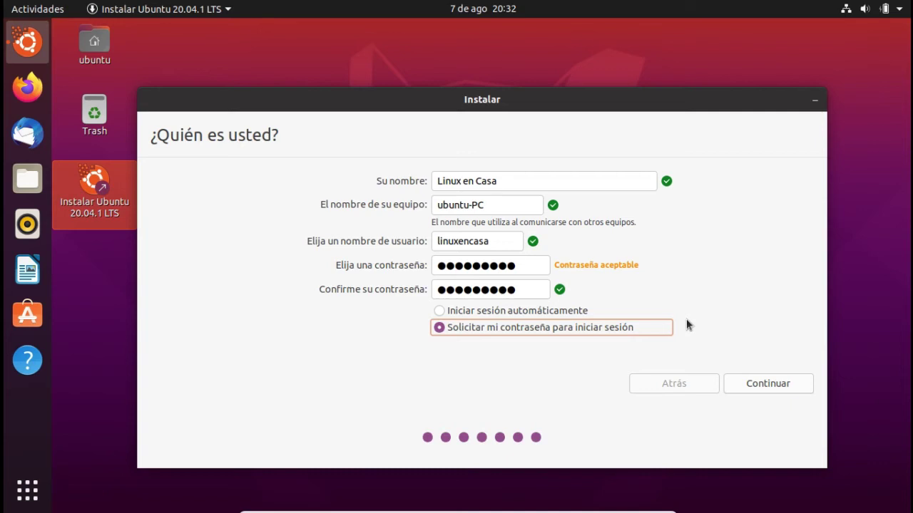
{"action": "left_click", "coordinate": [765, 388]}
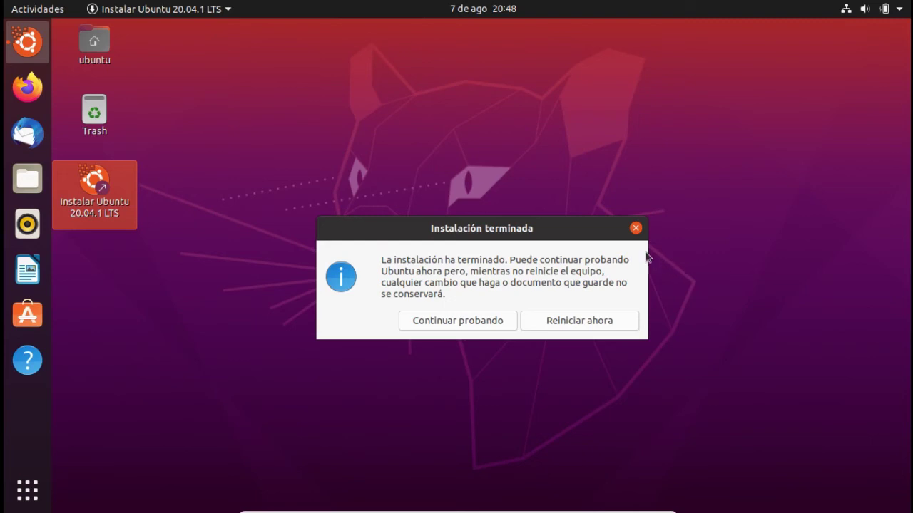
- Restart the virtual machine after the installation and log in to the "Linux en Casa" account with the account password
{"action": "left_click", "coordinate": [563, 324]}
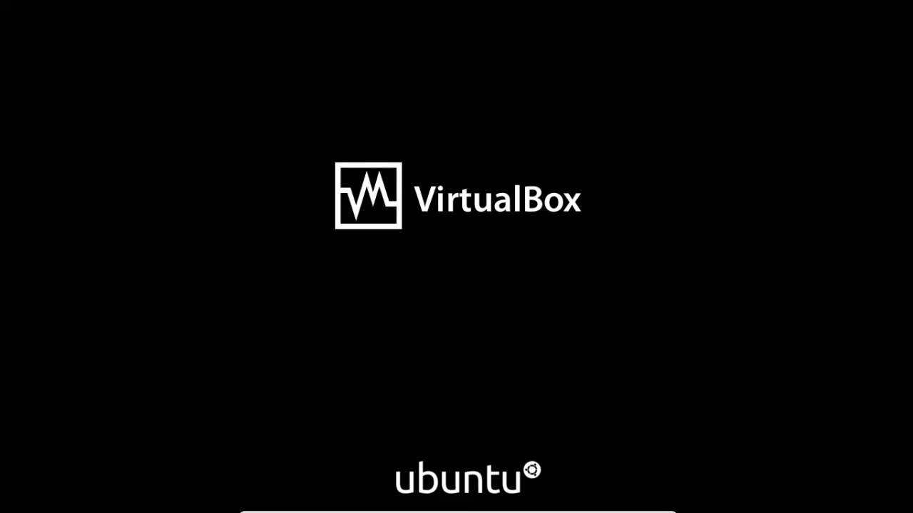
{"action": "key", "text": "Return"}
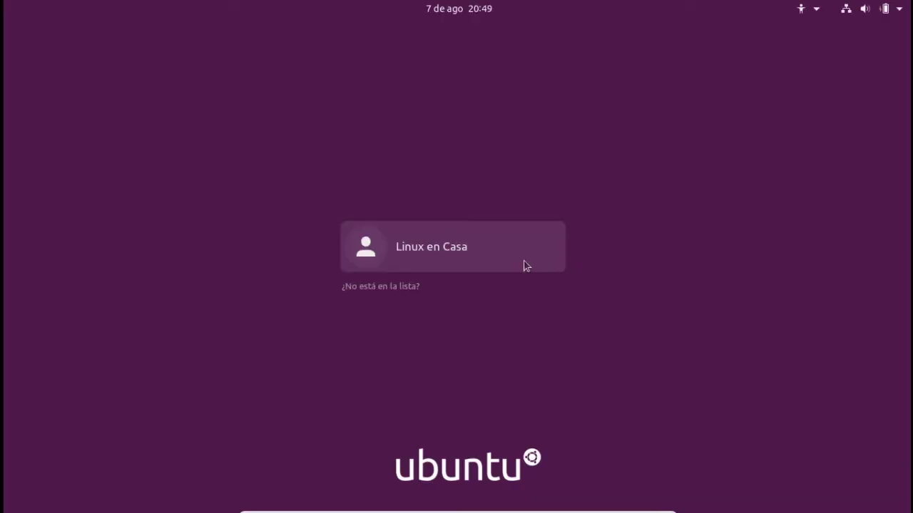
{"action": "left_click", "coordinate": [423, 259]}
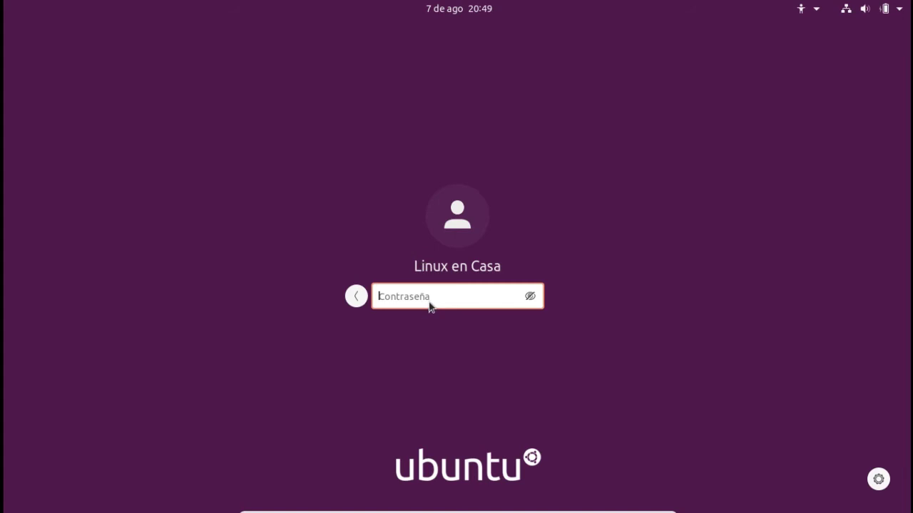
{"action": "type", "text": "•••••••••"}
{"action": "key", "text": "Return"}
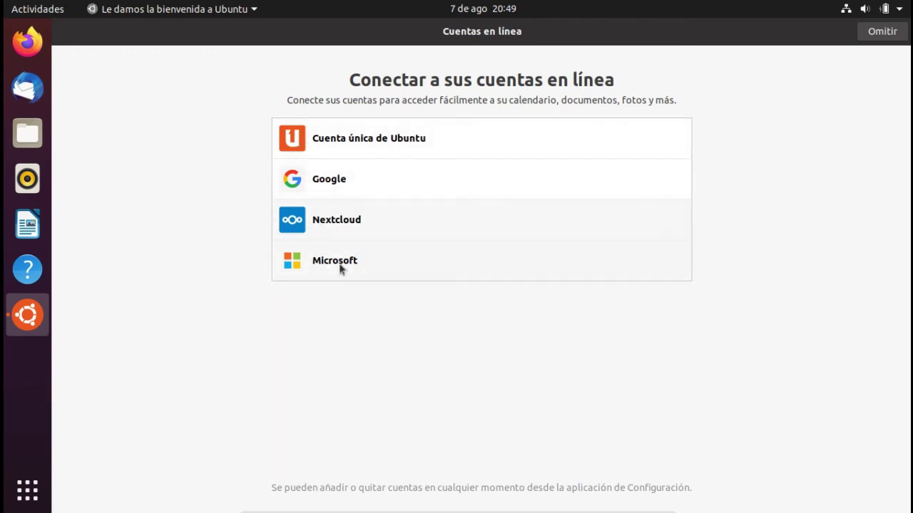
- Complete the welcome setup, skipping online accounts and Livepatch, keeping system reports to Canonical enabled and location services off
{"action": "left_click", "coordinate": [883, 34]}
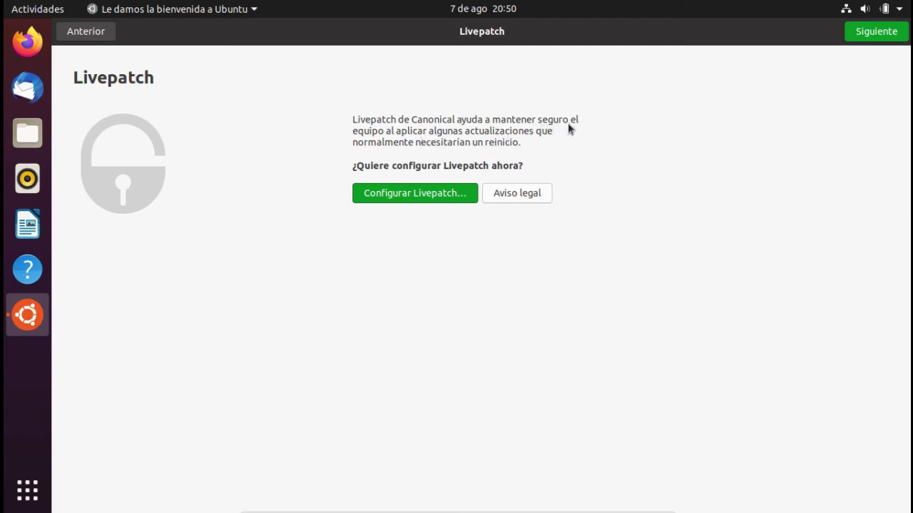
{"action": "left_click", "coordinate": [868, 32]}
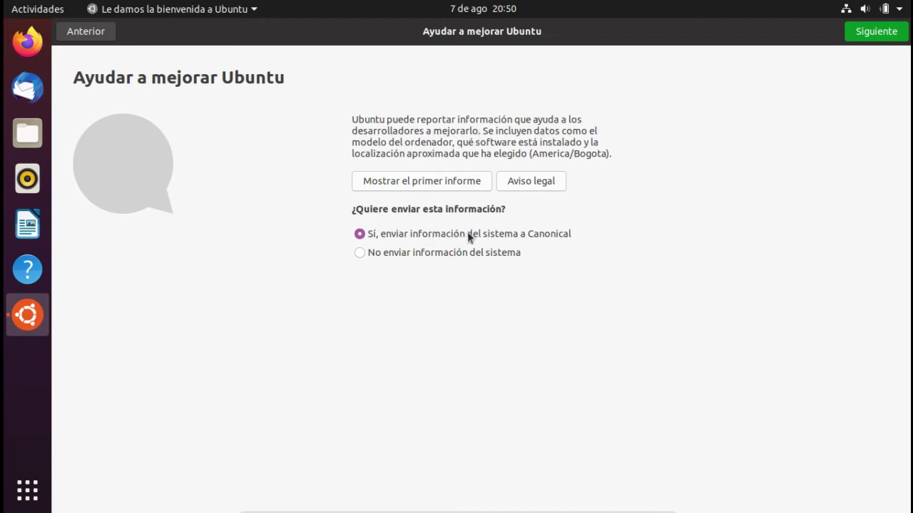
{"action": "left_click", "coordinate": [879, 32]}
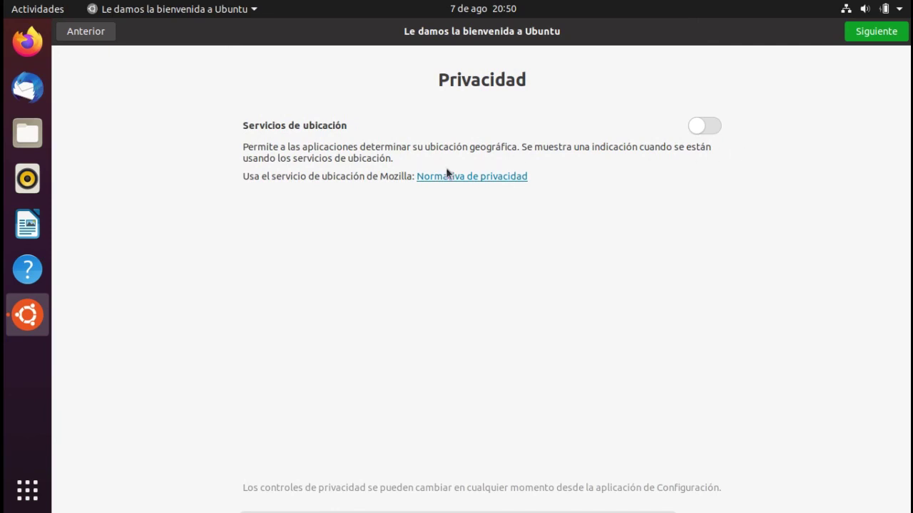
{"action": "left_click", "coordinate": [870, 33]}
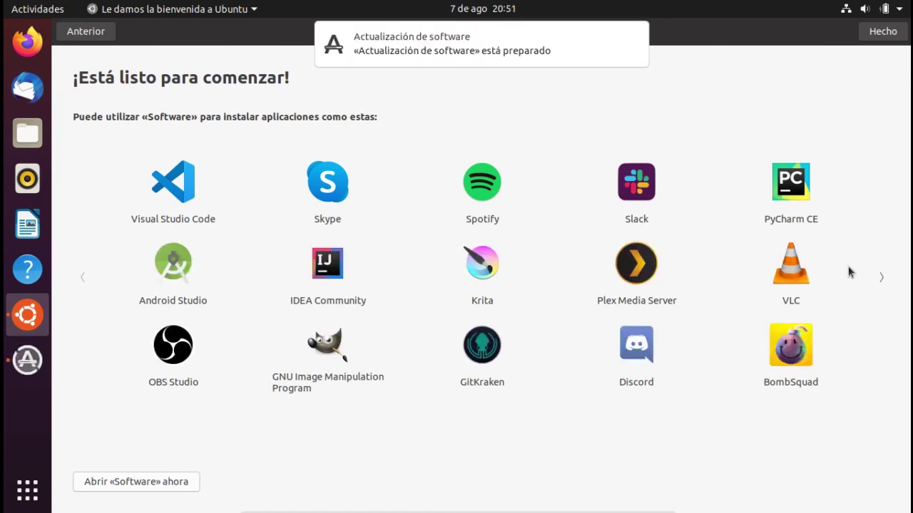
{"action": "left_click", "coordinate": [881, 278]}
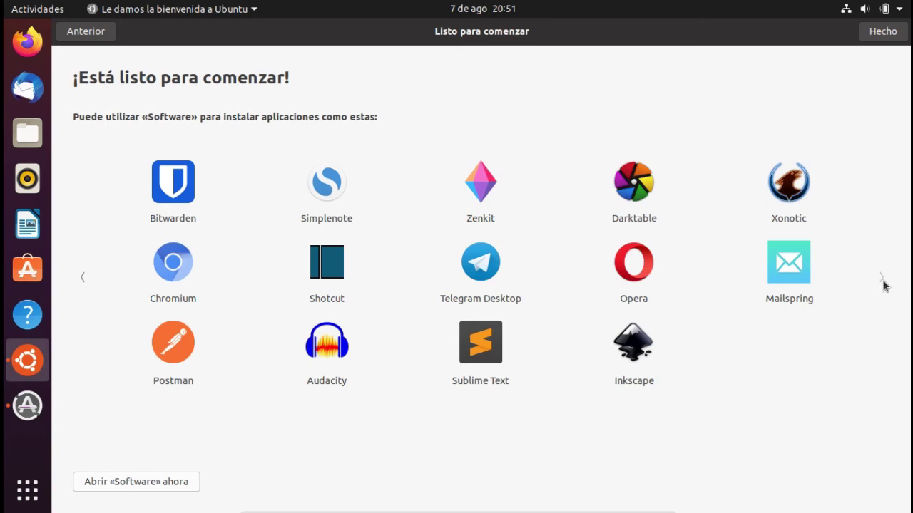
{"action": "left_click", "coordinate": [886, 36]}
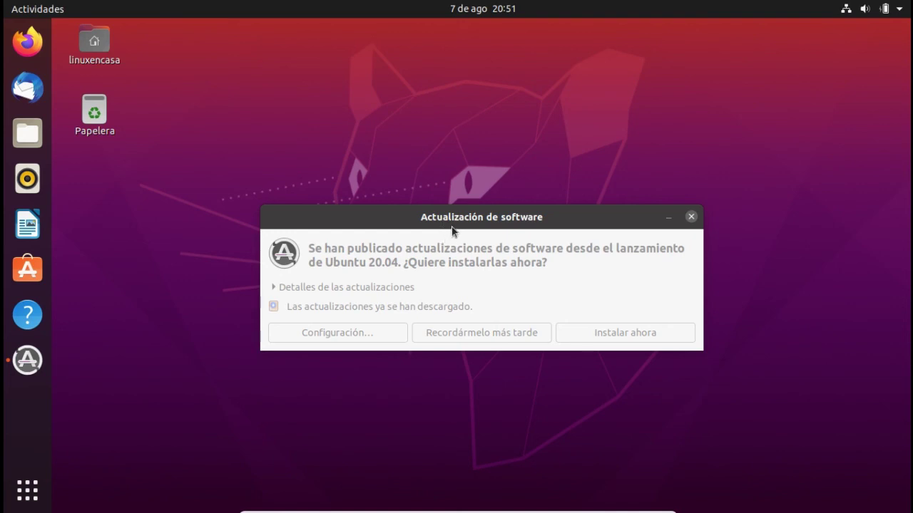
- Install the available Ubuntu 20.04 software updates and bring the updater window forward to follow the progress
{"action": "left_click_drag", "start_coordinate": [452, 214], "coordinate": [446, 142]}
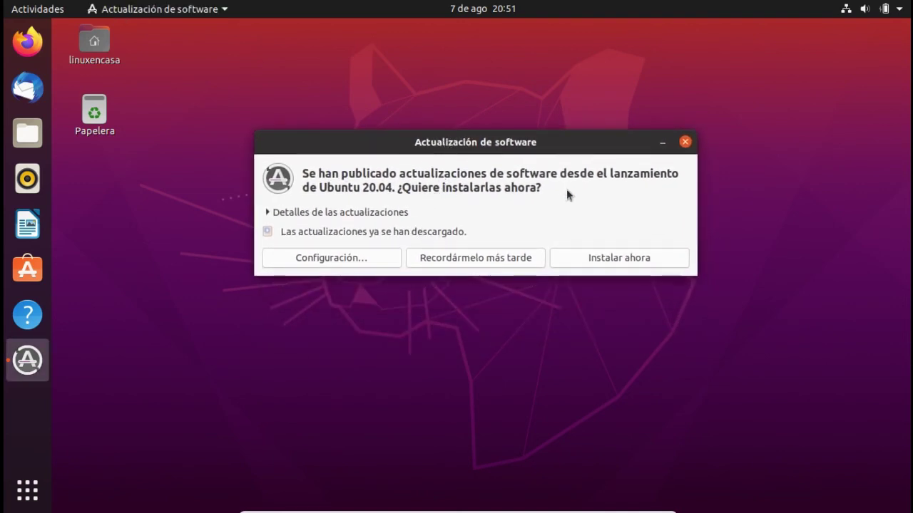
{"action": "left_click", "coordinate": [615, 258]}
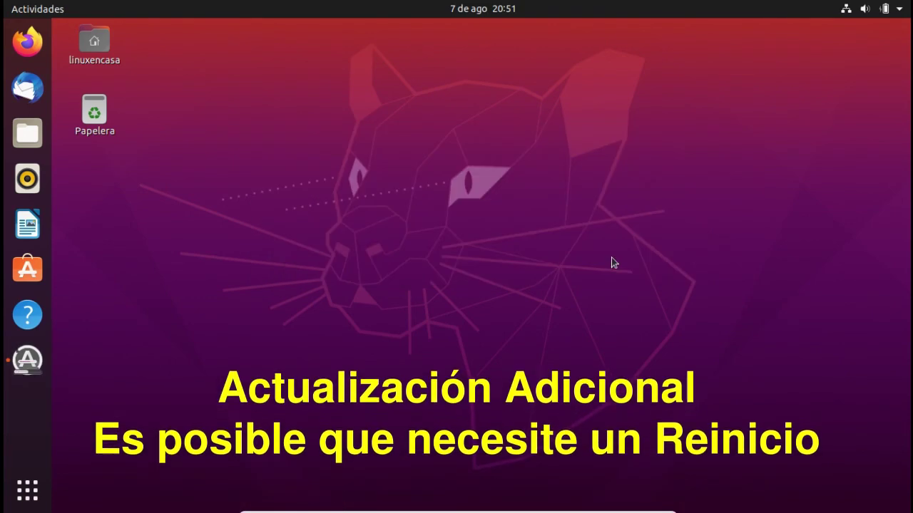
{"action": "left_click", "coordinate": [25, 360]}
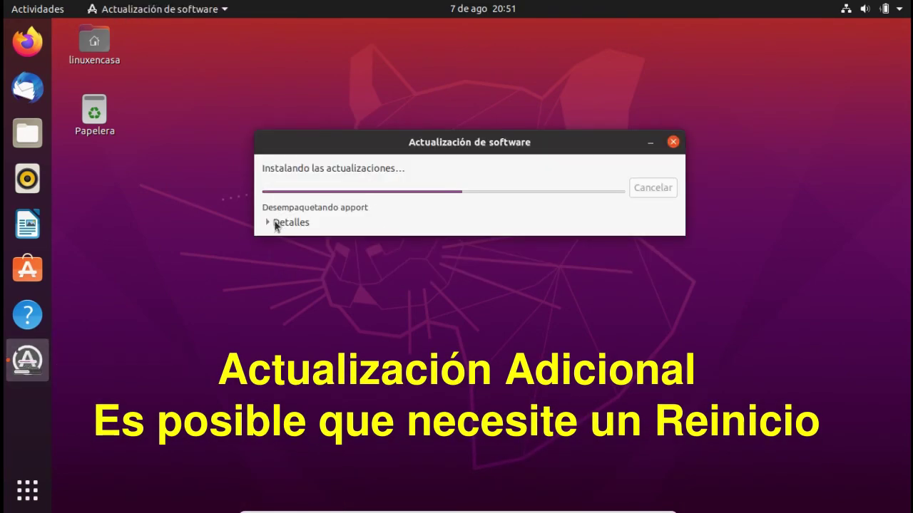
{"action": "left_click", "coordinate": [269, 223]}
{"action": "left_click_drag", "start_coordinate": [308, 147], "coordinate": [314, 42]}
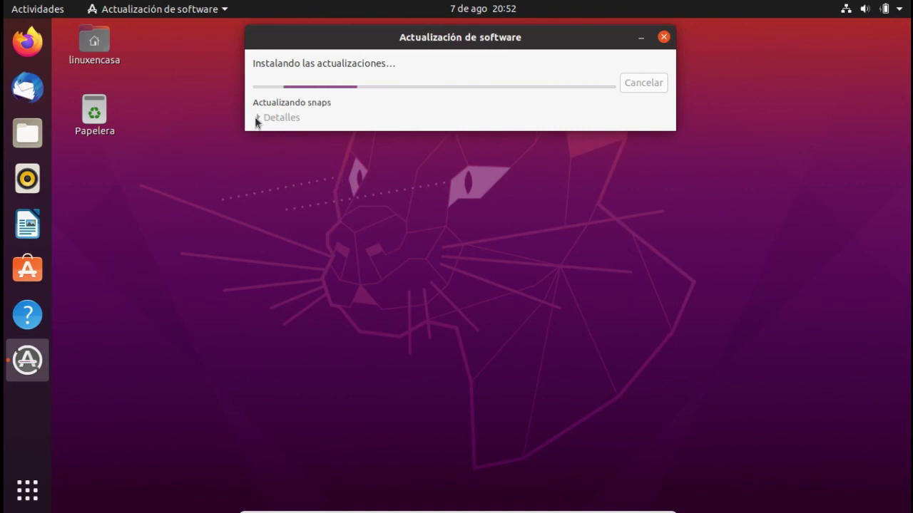
{"action": "left_click_drag", "start_coordinate": [468, 39], "coordinate": [497, 74]}
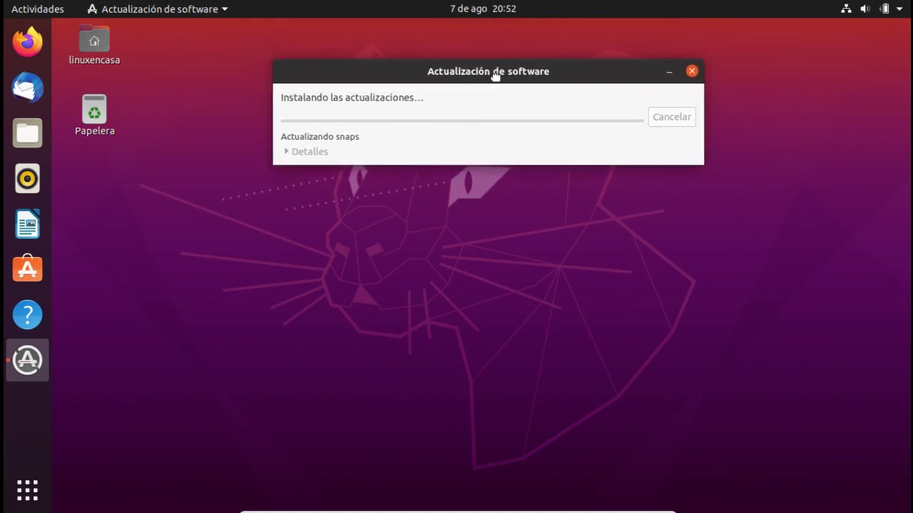
{"action": "left_click", "coordinate": [652, 142]}
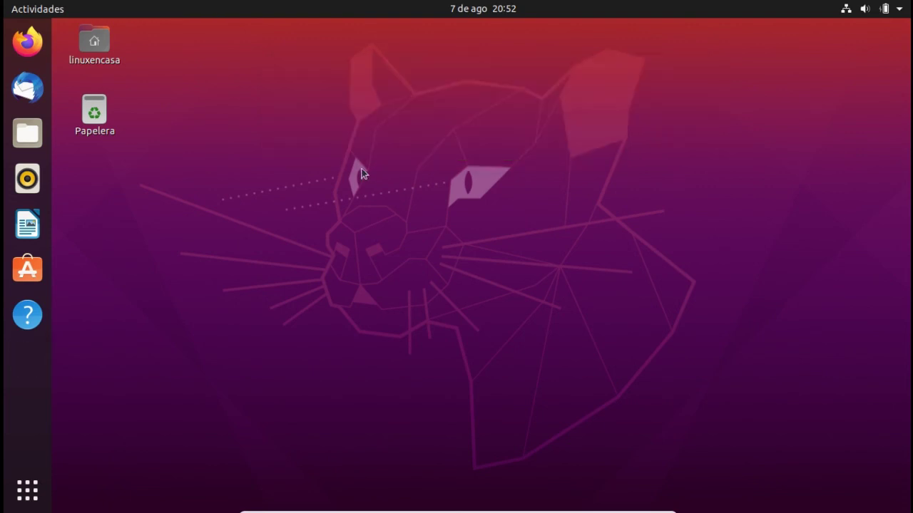
- Open the system settings maximized and examine the device's hardware and operating system information in Acerca de
{"action": "left_click", "coordinate": [904, 9]}
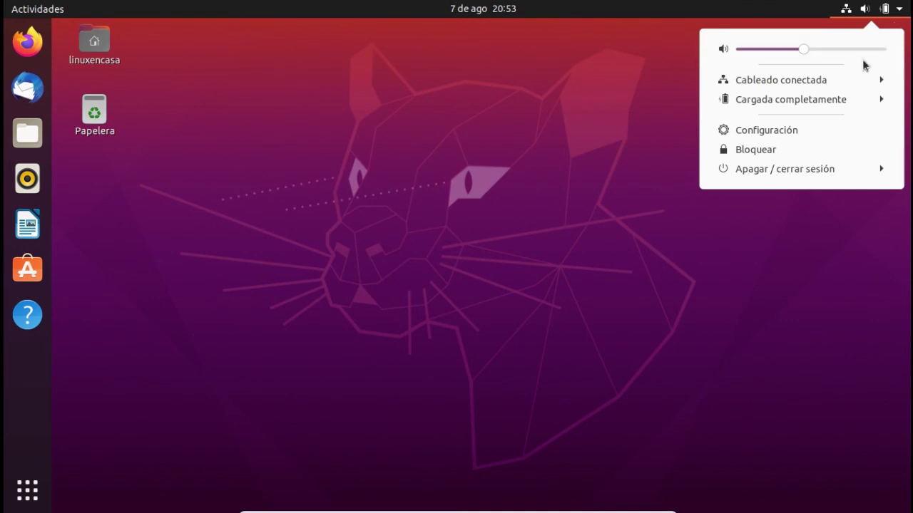
{"action": "left_click", "coordinate": [763, 134]}
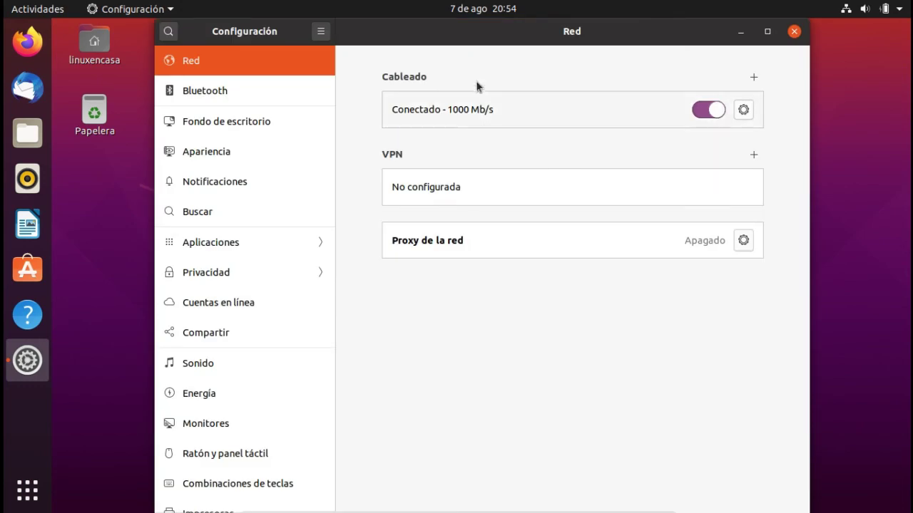
{"action": "left_click", "coordinate": [767, 34]}
{"action": "scroll", "coordinate": [167, 358], "scroll_direction": "down", "scroll_amount": 3}
{"action": "scroll", "coordinate": [167, 358], "scroll_direction": "down", "scroll_amount": 5}
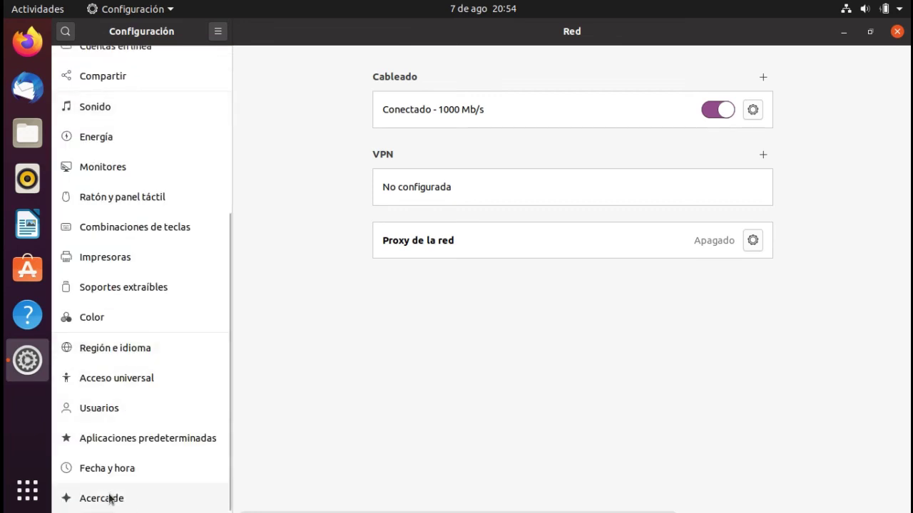
{"action": "left_click", "coordinate": [110, 499]}
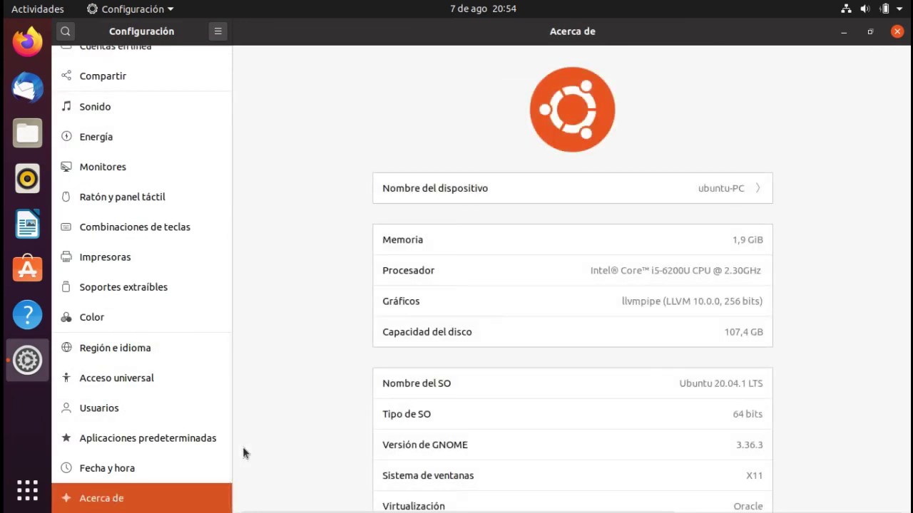
{"action": "scroll", "coordinate": [828, 217], "scroll_direction": "down", "scroll_amount": 2}
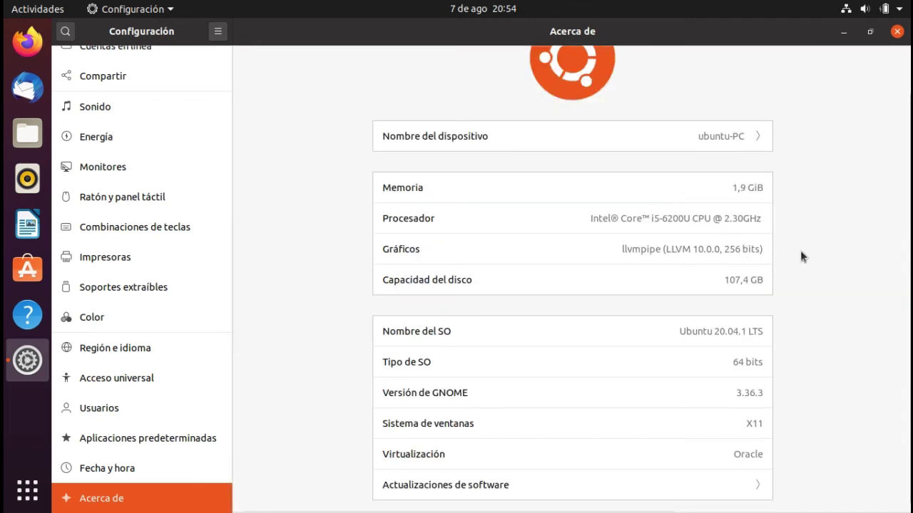
{"action": "scroll", "coordinate": [799, 250], "scroll_direction": "down", "scroll_amount": 1}
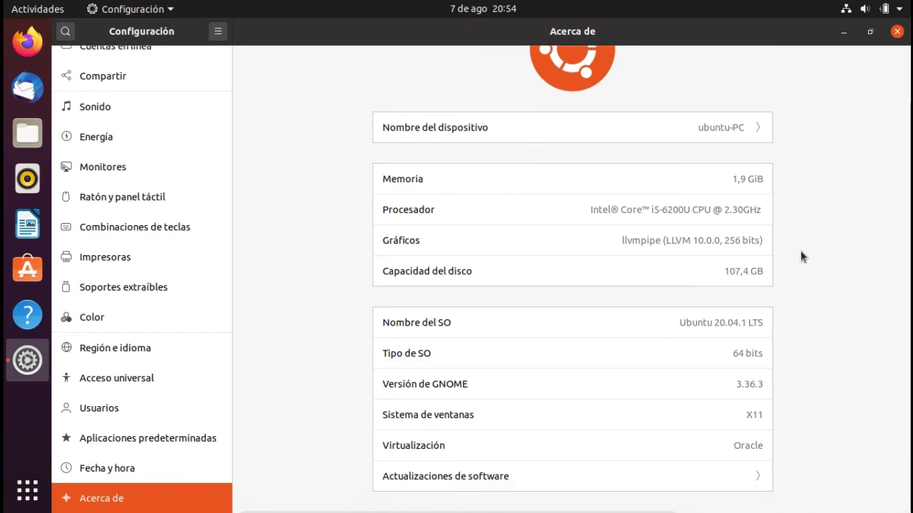